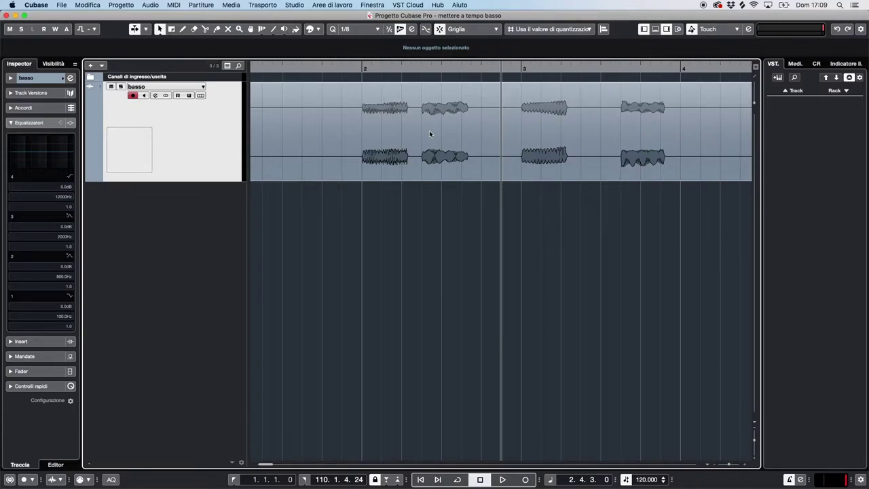
# - Open the basso track's audio event in the Sample Editor and play it from just before bar 2
pyautogui.doubleClick(428, 130)
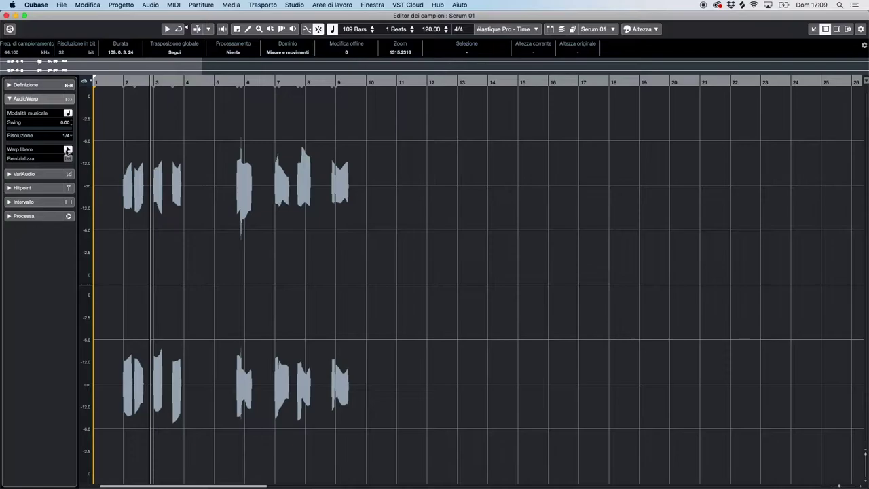
pyautogui.click(129, 80)
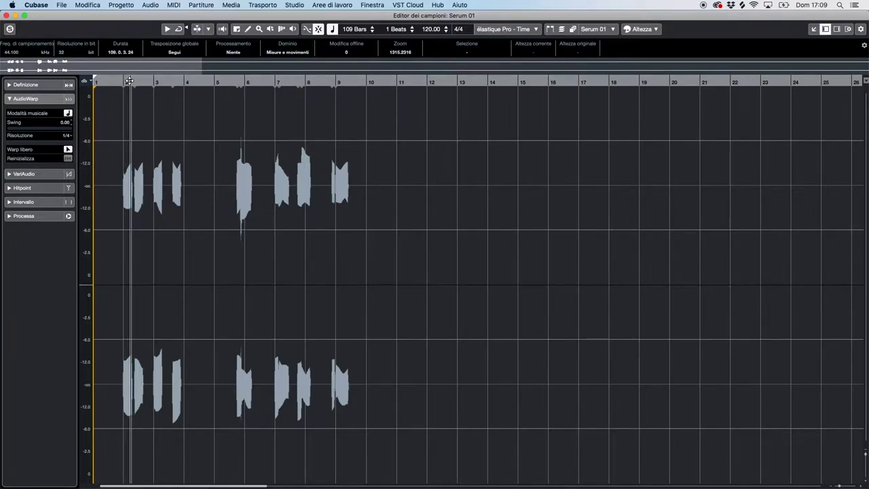
pyautogui.press('h')
pyautogui.press('h')
pyautogui.press('h')
pyautogui.press('h')
pyautogui.press('h')
pyautogui.press('h')
pyautogui.press('h')
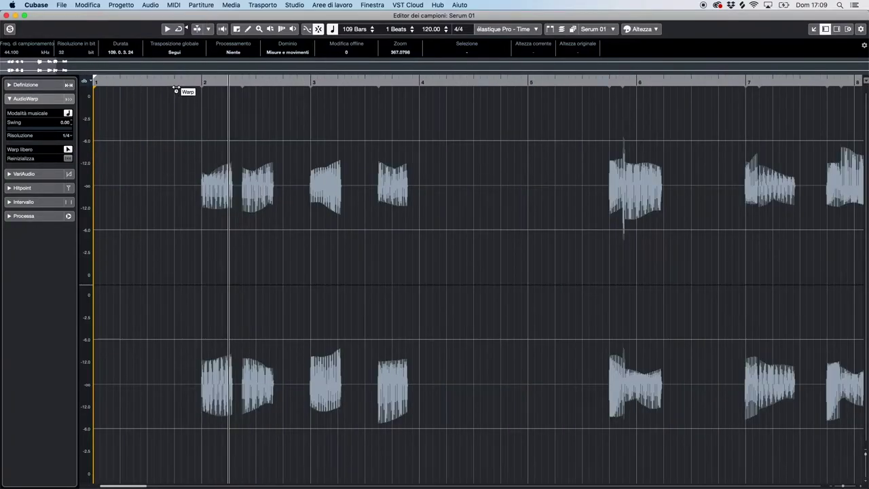
pyautogui.click(179, 84)
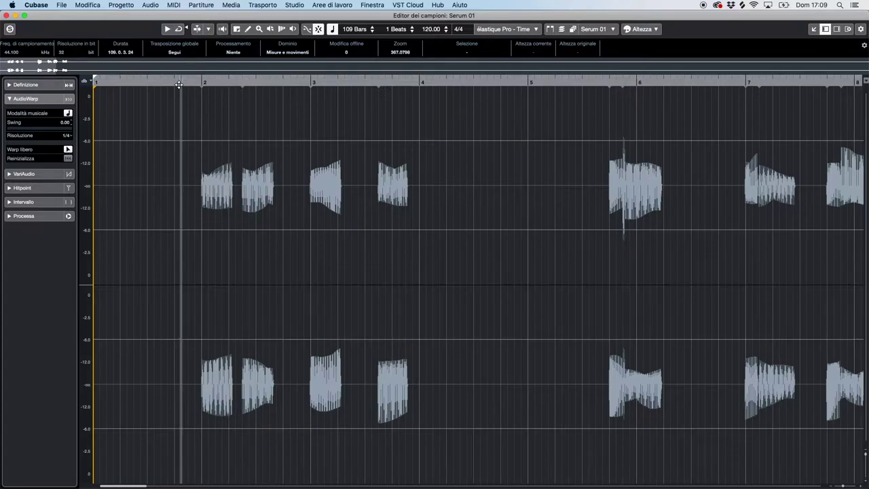
pyautogui.press('space')
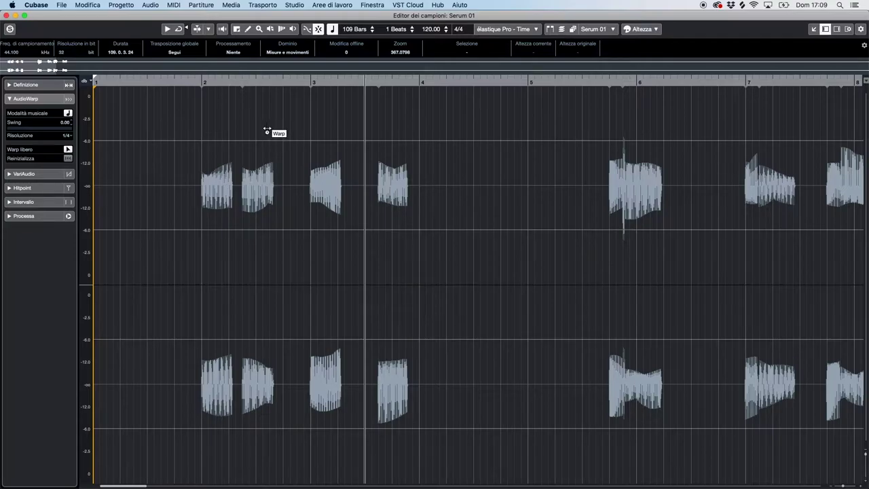
# - Add free-warp markers at bar 2, where the first bass note starts, and at the end of that note
pyautogui.click(202, 83)
pyautogui.press('h')
pyautogui.press('h')
pyautogui.press('h')
pyautogui.press('h')
pyautogui.press('h')
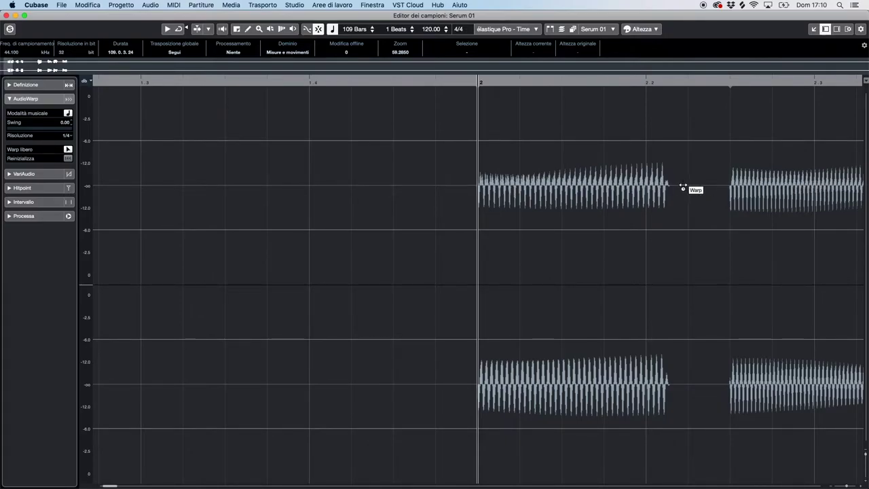
pyautogui.click(477, 191)
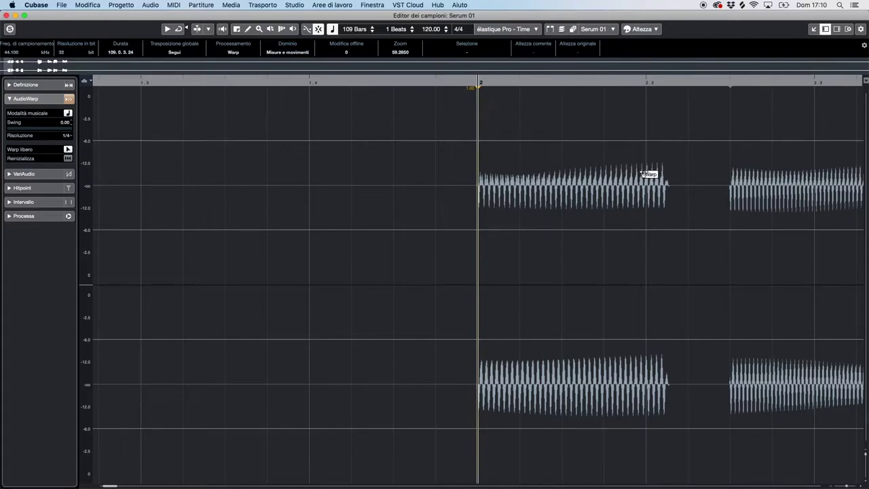
pyautogui.click(668, 190)
# - Try to warp the second note directly from its start towards beat 2.3, and undo the change
pyautogui.press('g')
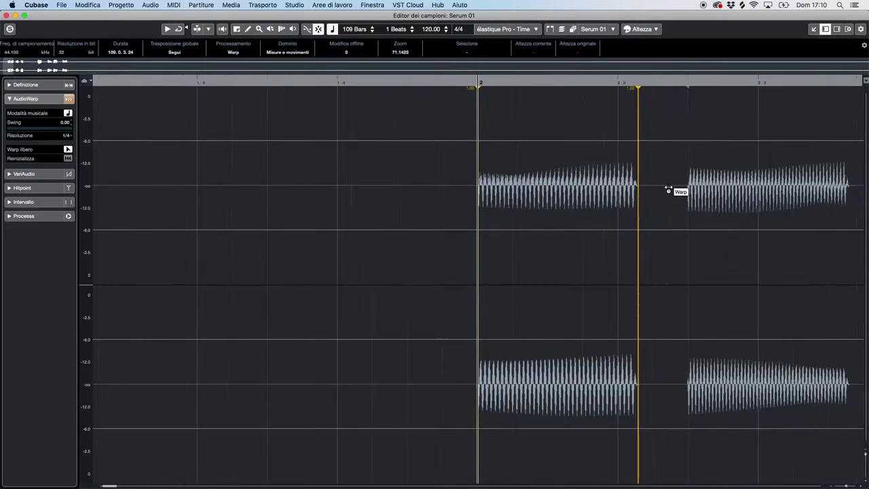
pyautogui.press('g')
pyautogui.press('g')
pyautogui.press('g')
pyautogui.click(642, 80)
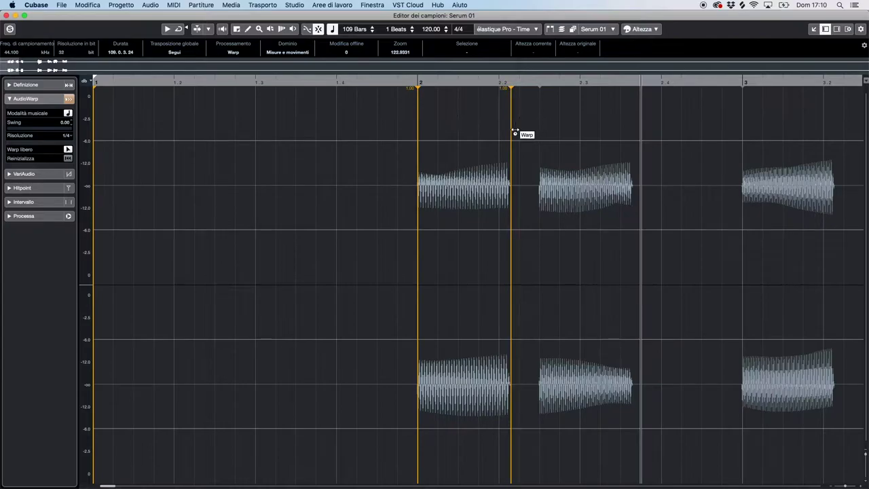
pyautogui.moveTo(540, 171)
pyautogui.mouseDown()
pyautogui.moveTo(703, 182)
pyautogui.moveTo(538, 175)
pyautogui.moveTo(570, 180)
pyautogui.mouseUp()
pyautogui.press('super+z')
# - Align the second note's start to beat 2.3 with a repositioned warp marker, and add another marker at the note's end
pyautogui.click(580, 82)
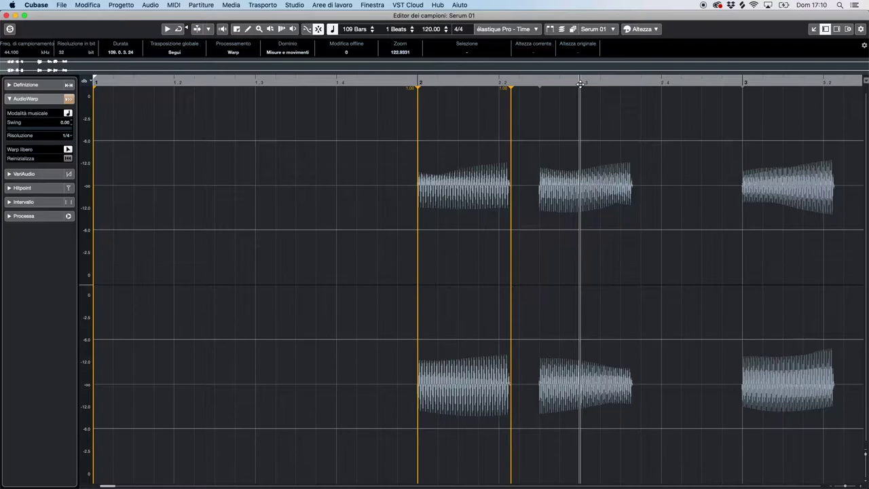
pyautogui.press('h')
pyautogui.press('h')
pyautogui.press('h')
pyautogui.press('h')
pyautogui.press('h')
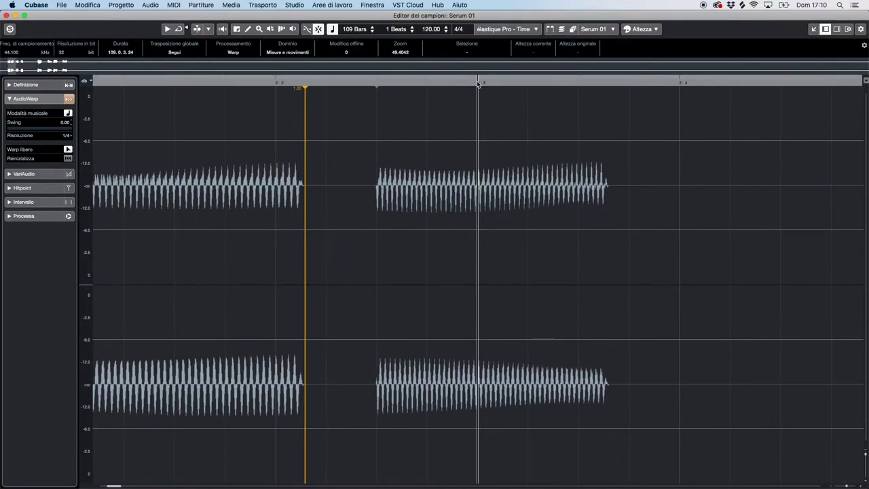
pyautogui.click(478, 191)
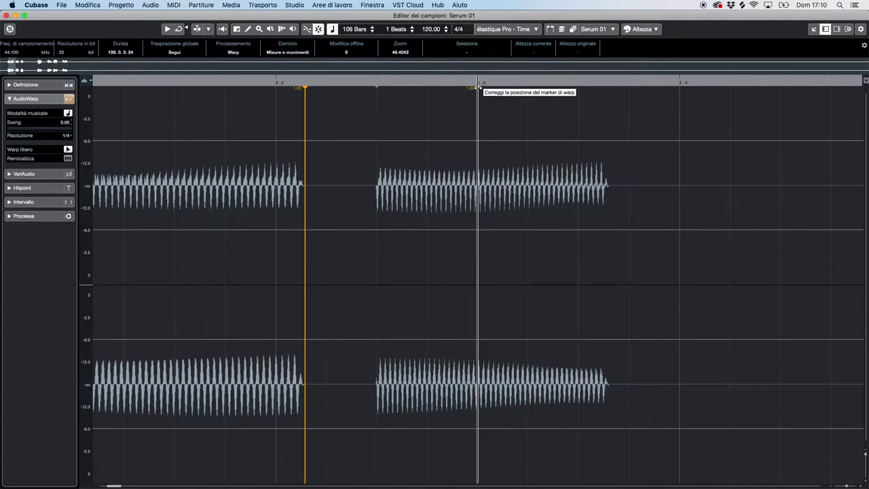
pyautogui.moveTo(478, 87); pyautogui.dragTo(376, 92)
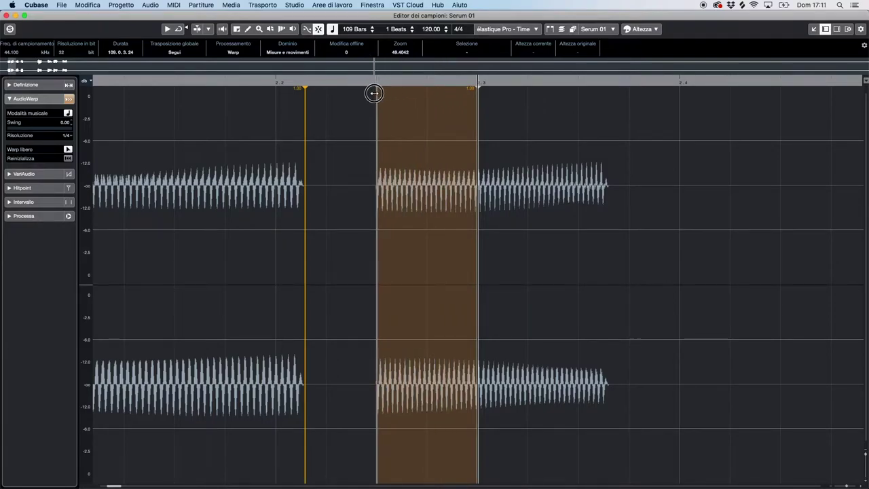
pyautogui.moveTo(373, 93); pyautogui.dragTo(373, 91)
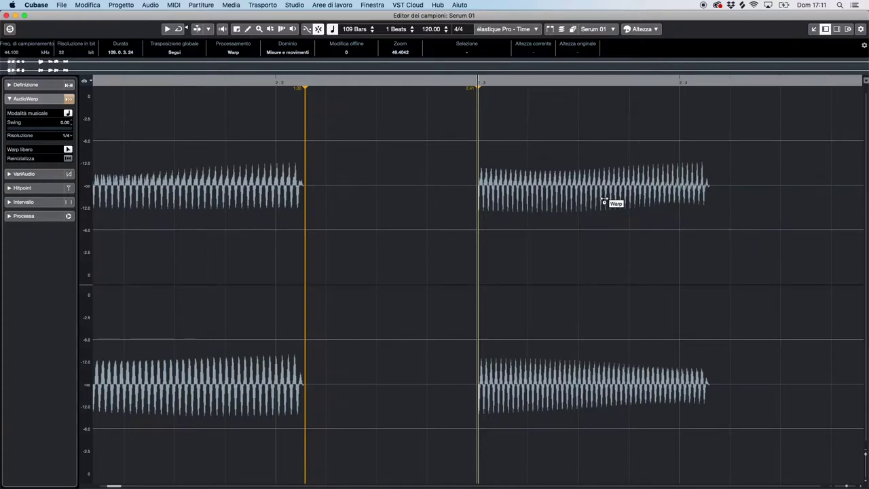
pyautogui.press('g')
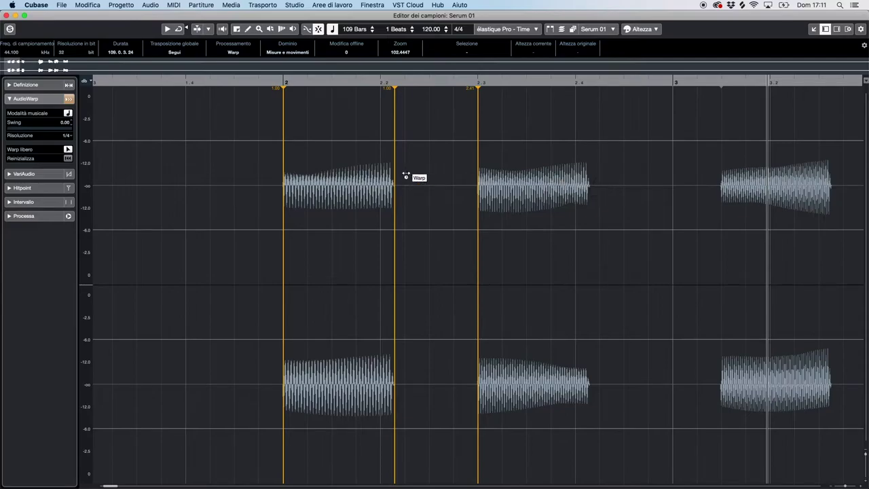
pyautogui.click(591, 192)
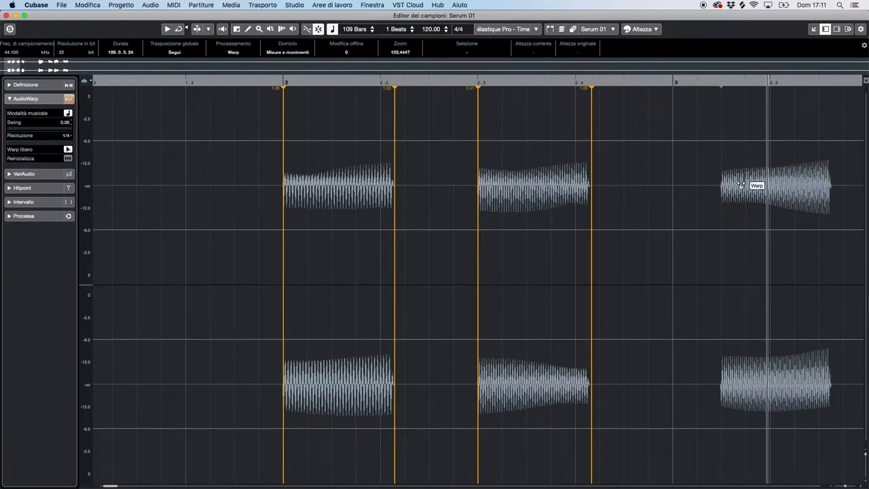
# - Add a warp marker at bar 3 and correct its position to the third note's start so the note begins on bar 3
pyautogui.press('g')
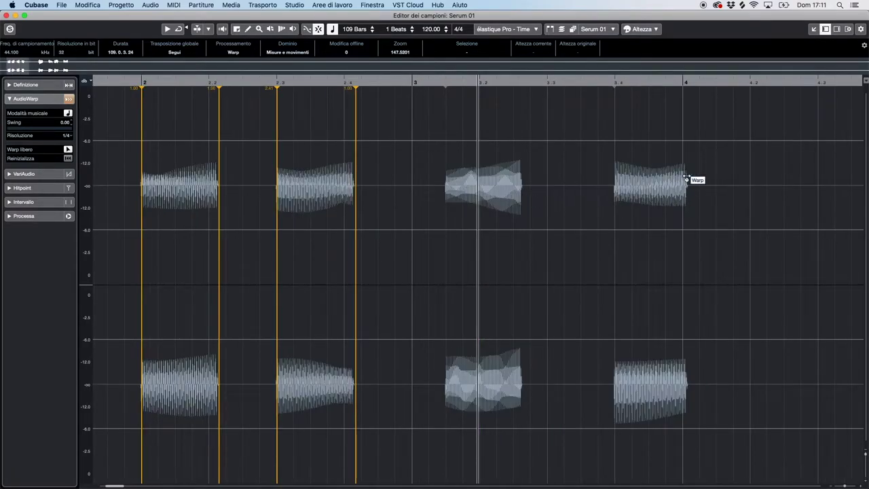
pyautogui.click(412, 82)
pyautogui.press('h')
pyautogui.press('h')
pyautogui.press('h')
pyautogui.press('h')
pyautogui.press('h')
pyautogui.press('h')
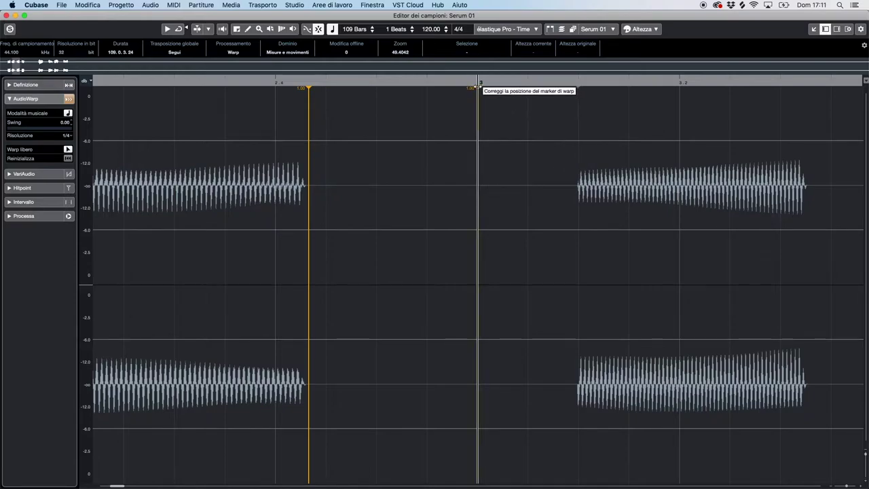
pyautogui.moveTo(478, 87); pyautogui.dragTo(575, 95)
# - Add a warp marker at the end of the third bass note
pyautogui.press('g')
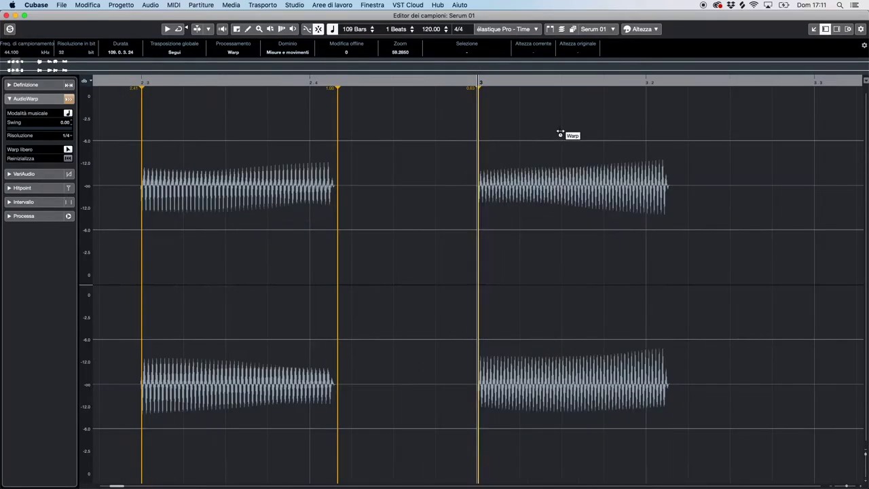
pyautogui.press('h')
pyautogui.press('h')
pyautogui.press('h')
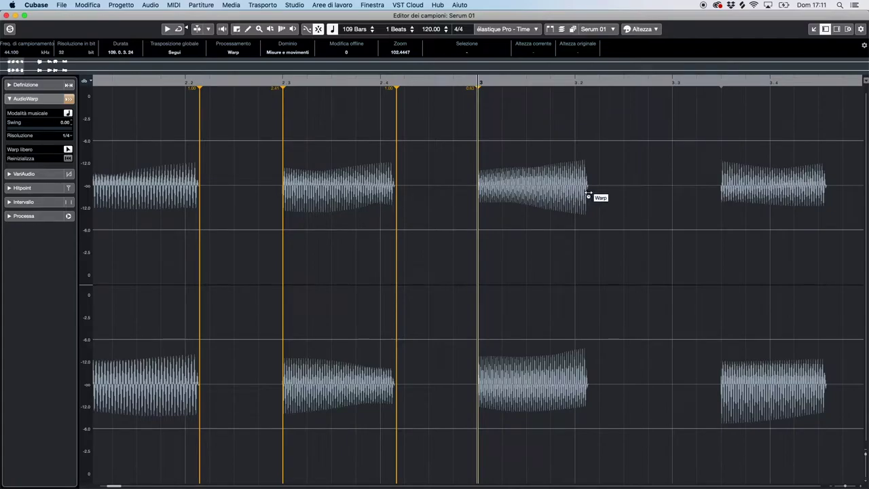
pyautogui.click(587, 194)
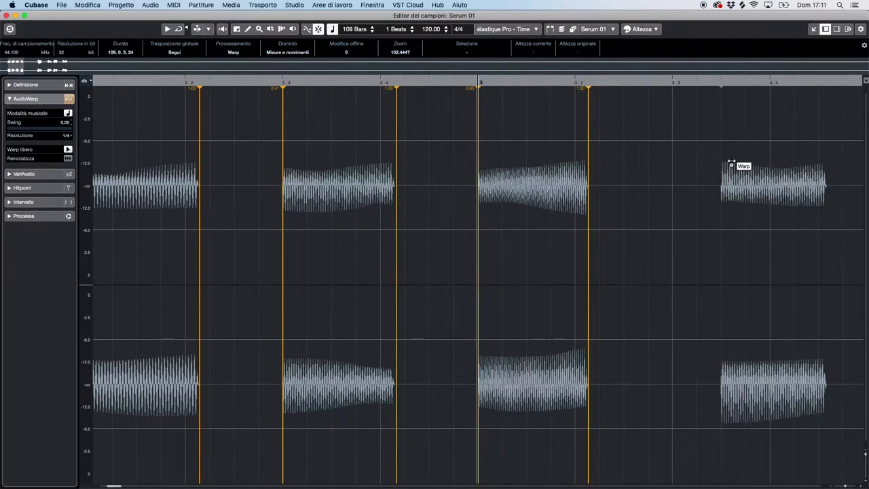
# - Add a warp marker at beat 3.3 and correct its position so the fourth note starts on that beat
pyautogui.press('g')
pyautogui.press('g')
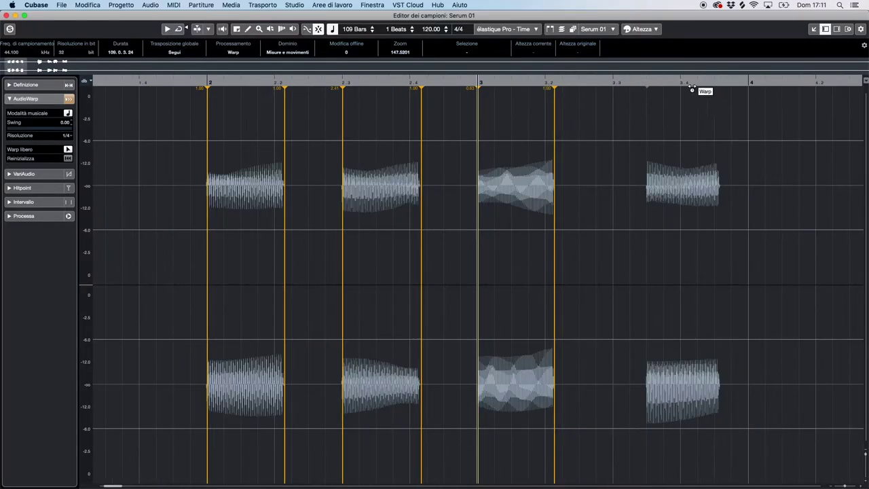
pyautogui.moveTo(614, 82); pyautogui.dragTo(484, 70)
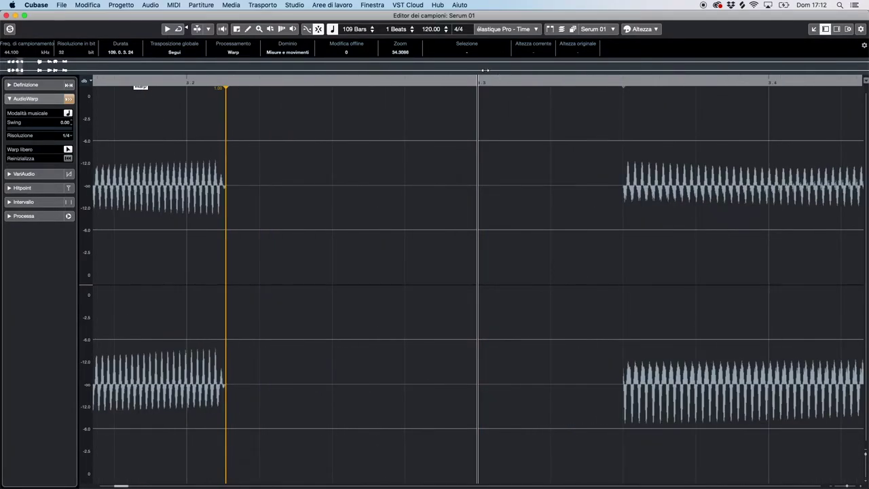
pyautogui.click(478, 184)
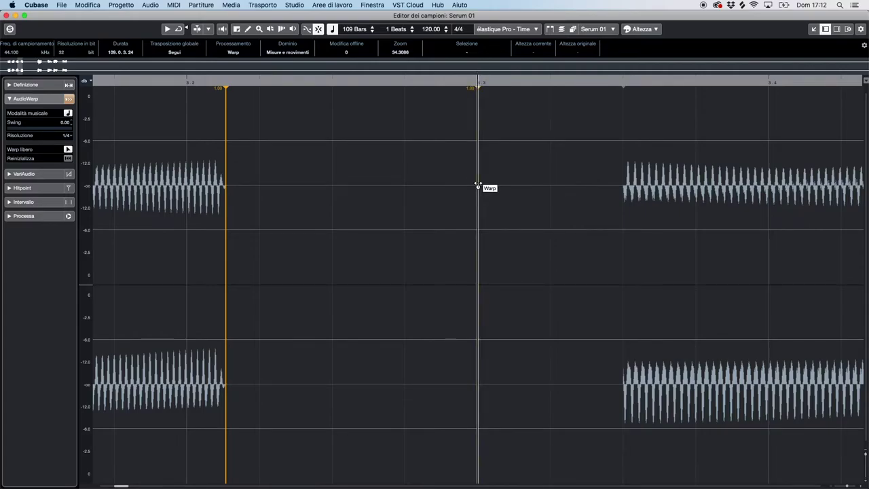
pyautogui.moveTo(478, 86); pyautogui.dragTo(625, 104)
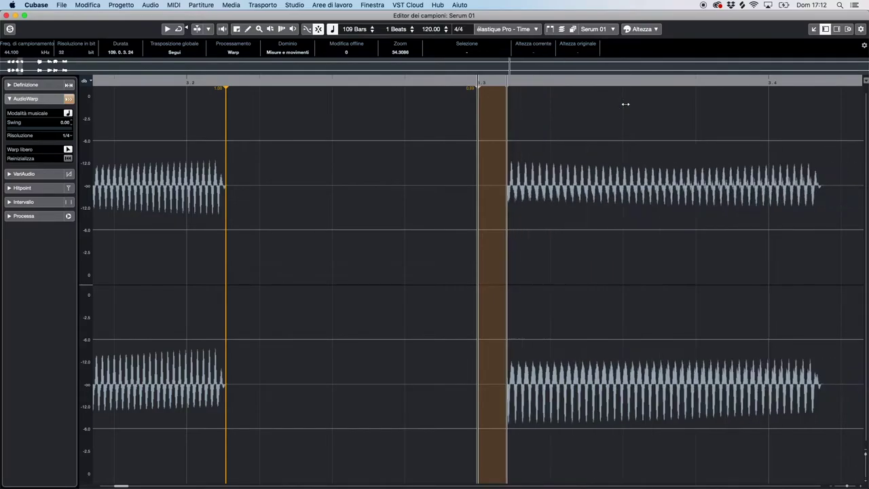
# - Add a warp marker at the end of the fourth bass note
pyautogui.press('g')
pyautogui.press('g')
pyautogui.press('g')
pyautogui.press('g')
pyautogui.press('g')
pyautogui.press('h')
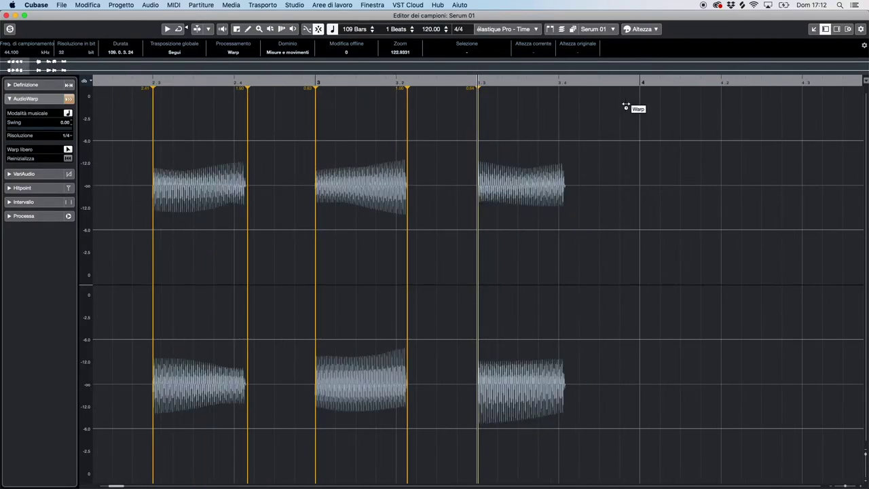
pyautogui.click(566, 194)
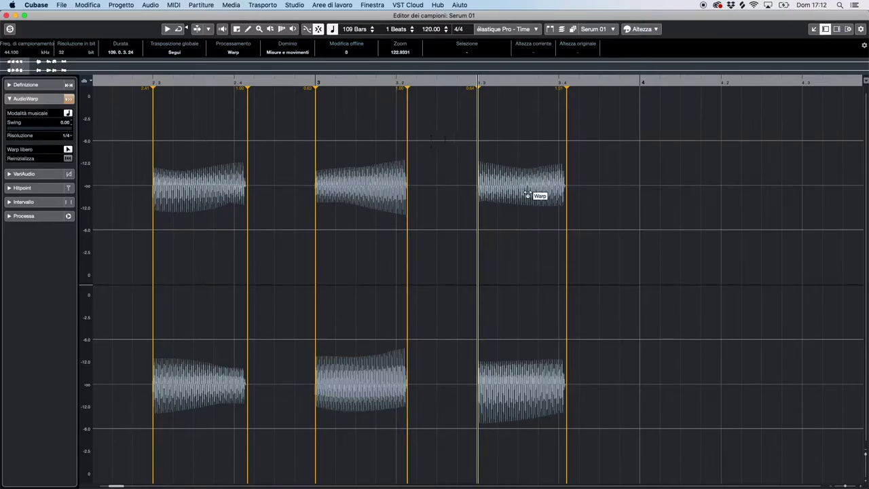
# - Shorten the second note by warping its end marker to beat 2.4, and play the phrase from before bar 2
pyautogui.click(246, 105)
pyautogui.moveTo(247, 105); pyautogui.dragTo(234, 106)
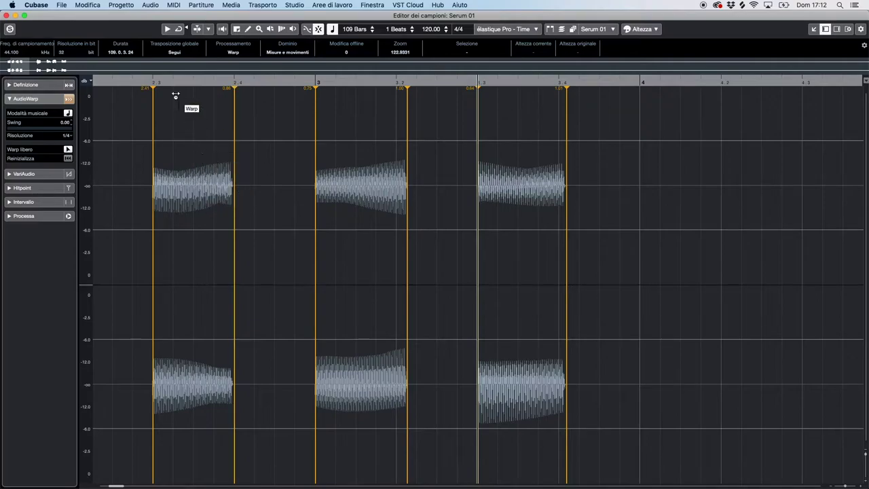
pyautogui.click(133, 82)
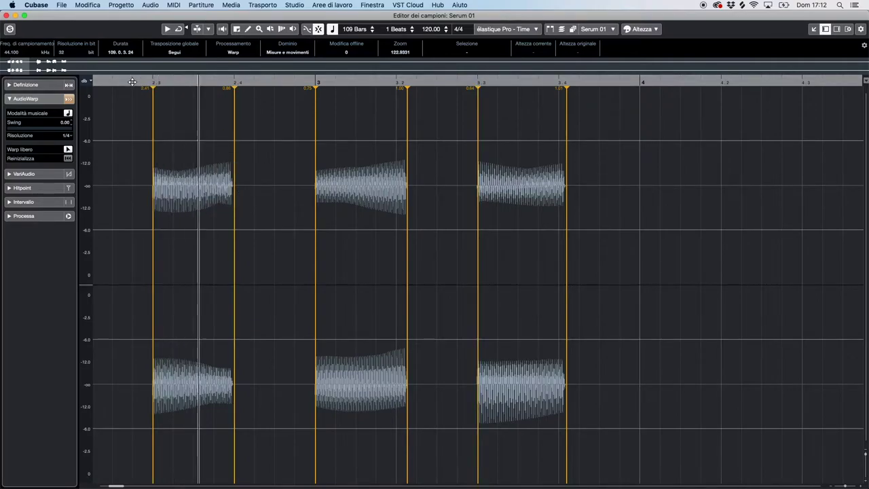
pyautogui.press('space')
pyautogui.moveTo(133, 81); pyautogui.dragTo(231, 82)
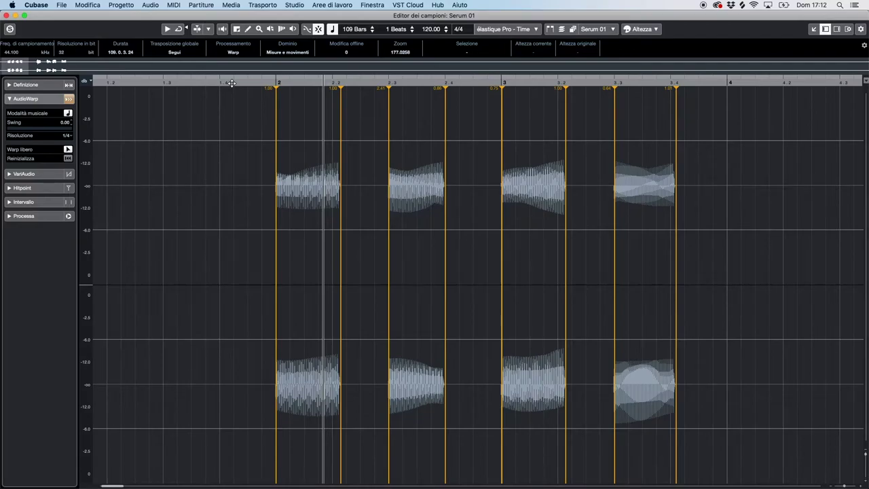
pyautogui.click(231, 83)
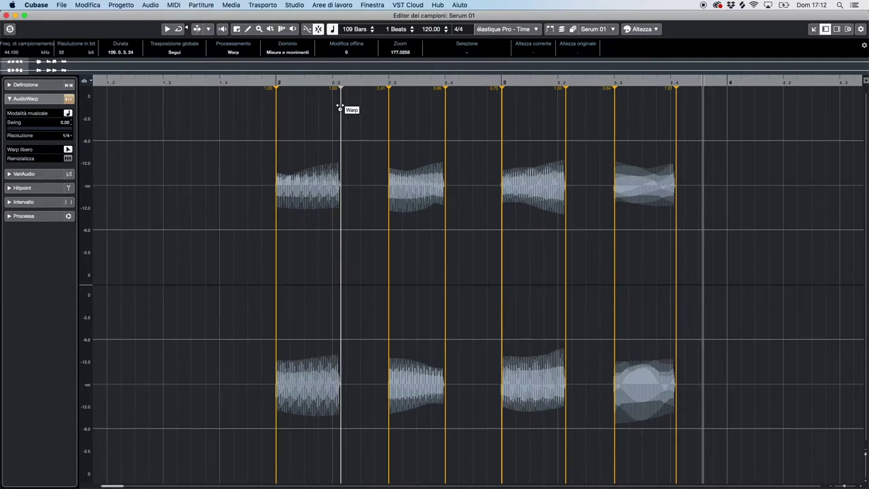
# - Warp the end markers of the first, third and fourth notes to beats 2.2, 3.2 and 3.4, and play the phrase
pyautogui.moveTo(340, 107); pyautogui.dragTo(333, 108)
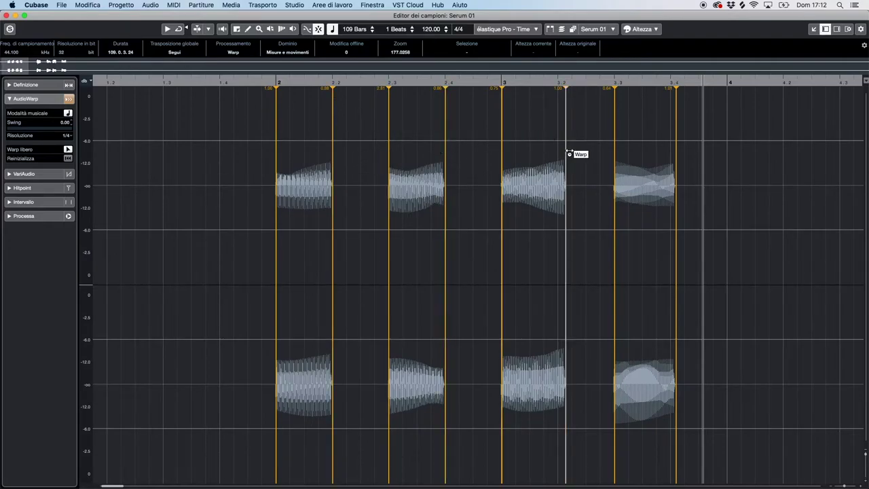
pyautogui.moveTo(569, 154); pyautogui.dragTo(557, 151)
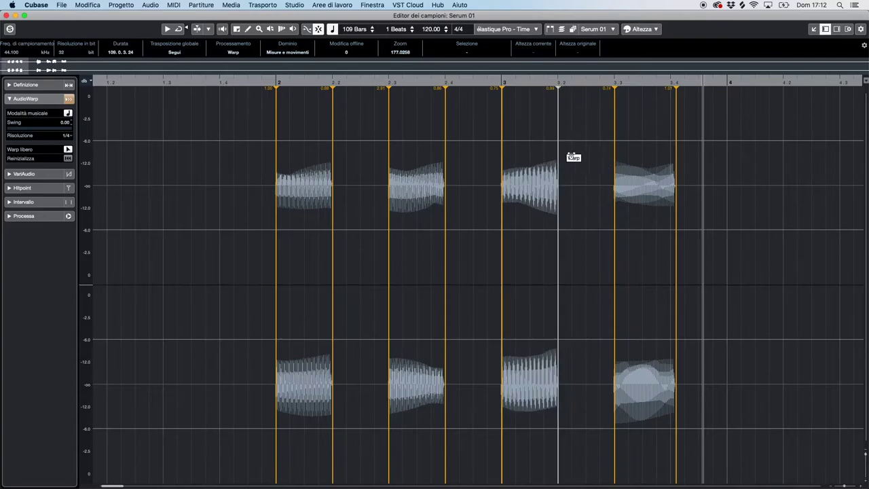
pyautogui.moveTo(675, 162); pyautogui.dragTo(671, 163)
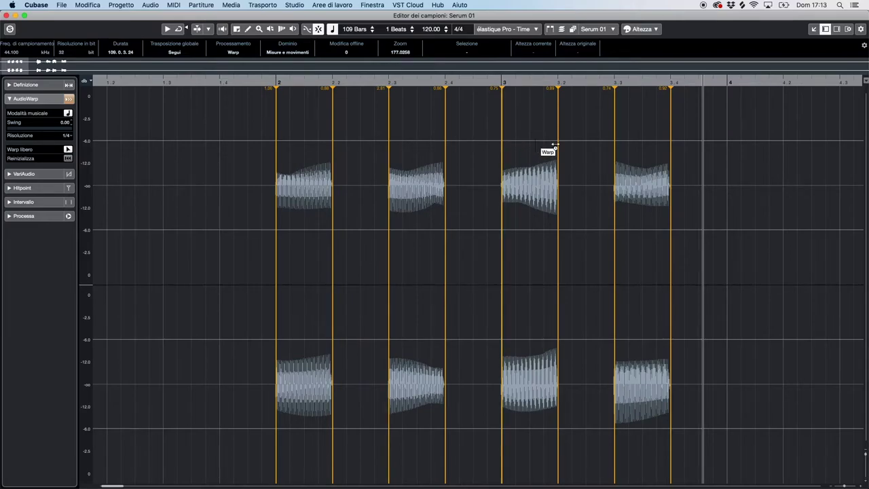
pyautogui.click(246, 82)
pyautogui.press('space')
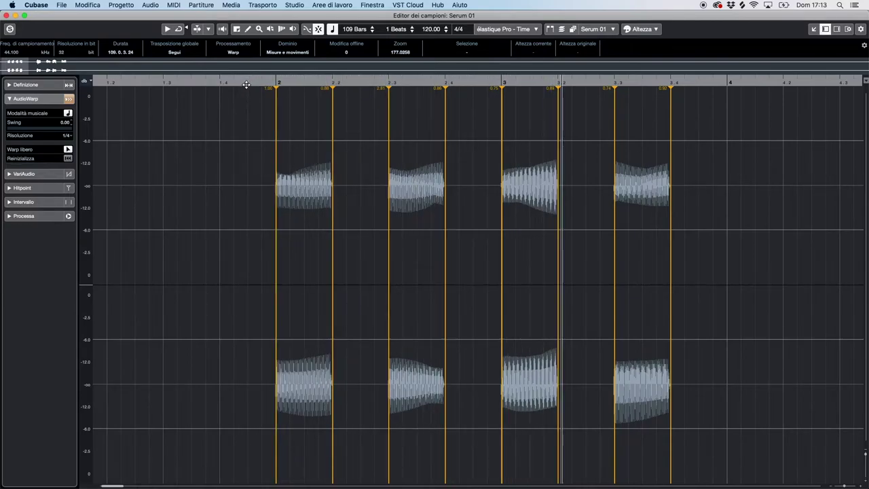
# - Play the pair of joined notes around beat 5.4 from just after beat 5.3
pyautogui.press('space')
pyautogui.press('g')
pyautogui.press('g')
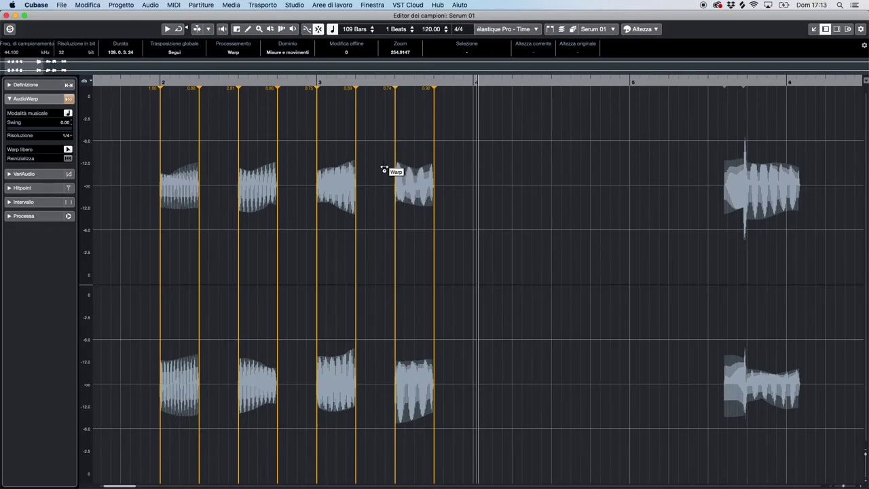
pyautogui.click(787, 83)
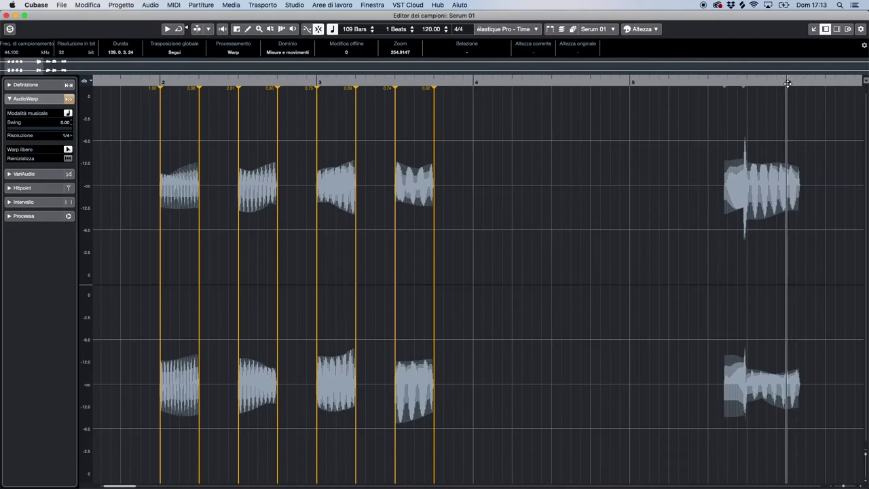
pyautogui.press('h')
pyautogui.press('h')
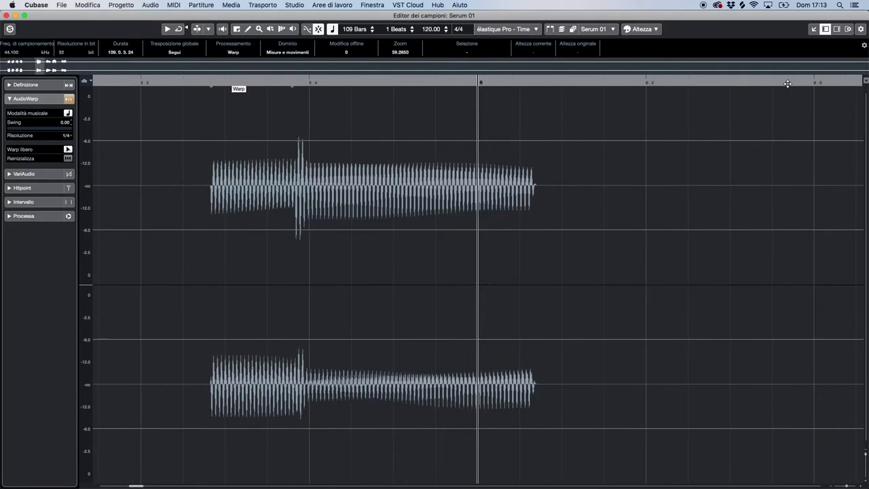
pyautogui.click(169, 83)
pyautogui.press('space')
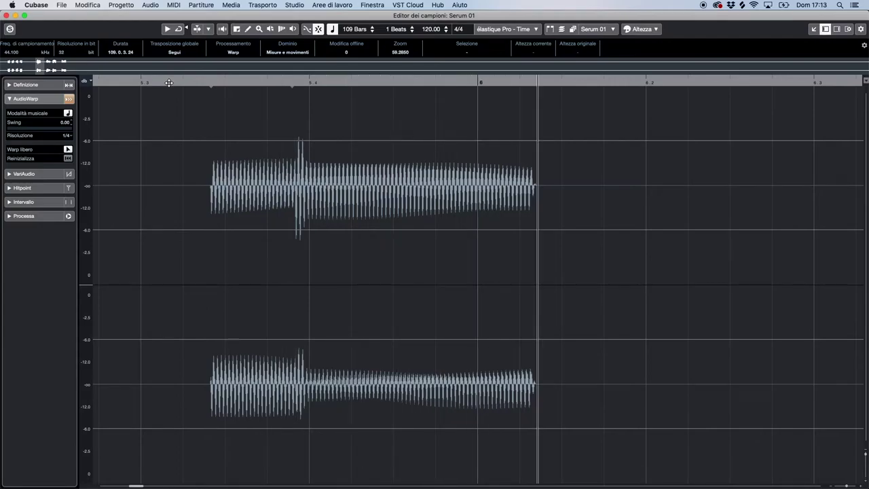
pyautogui.click(478, 82)
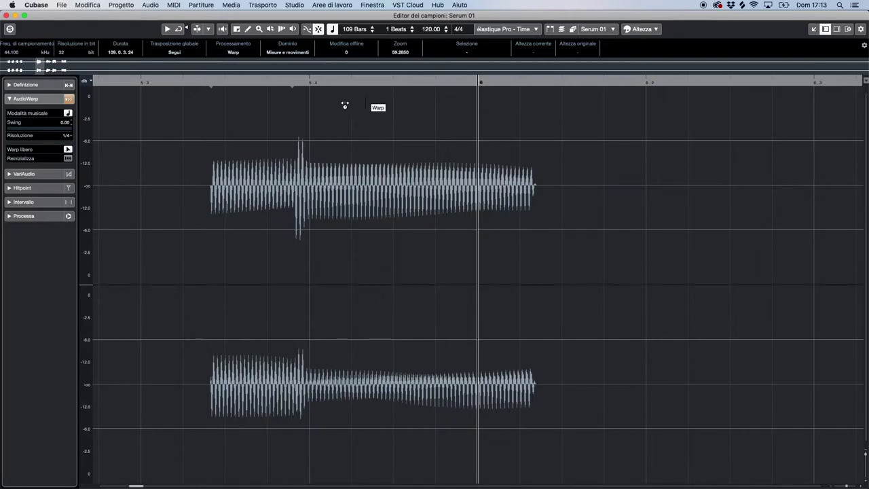
# - Examine the waveform around beat 5.4 for the point where the first note passes into the second
pyautogui.click(299, 83)
pyautogui.press('h')
pyautogui.press('h')
pyautogui.press('h')
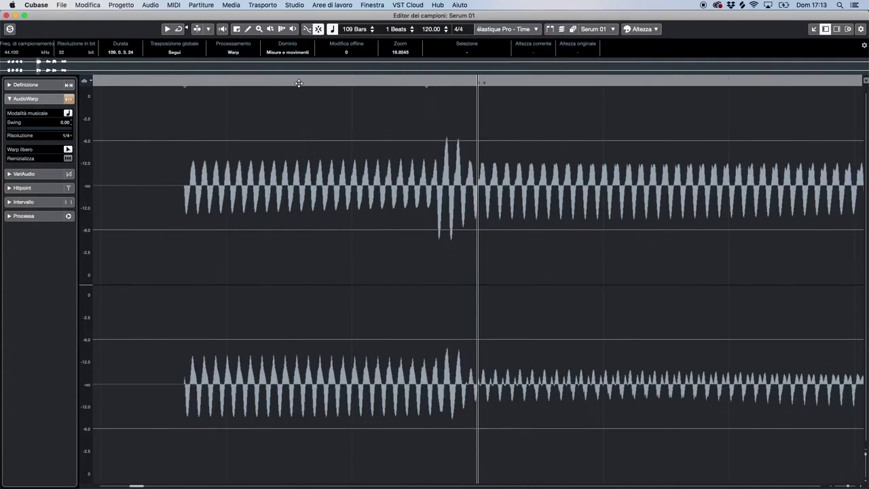
pyautogui.press('h')
pyautogui.press('h')
pyautogui.press('g')
pyautogui.press('g')
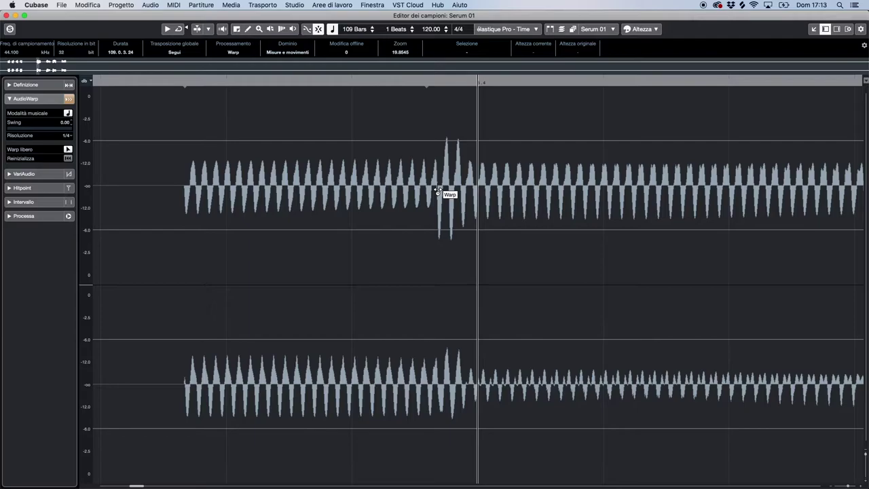
# - Audition the start of each note in the pair near beat 5.4 with the Play tool
pyautogui.click(293, 30)
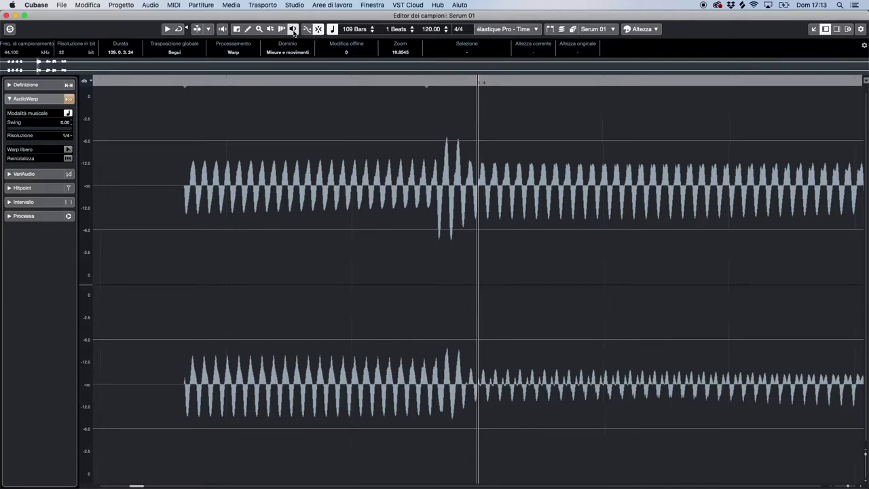
pyautogui.press('g')
pyautogui.press('g')
pyautogui.click(279, 189)
pyautogui.click(272, 189)
pyautogui.click(448, 191)
pyautogui.click(448, 190)
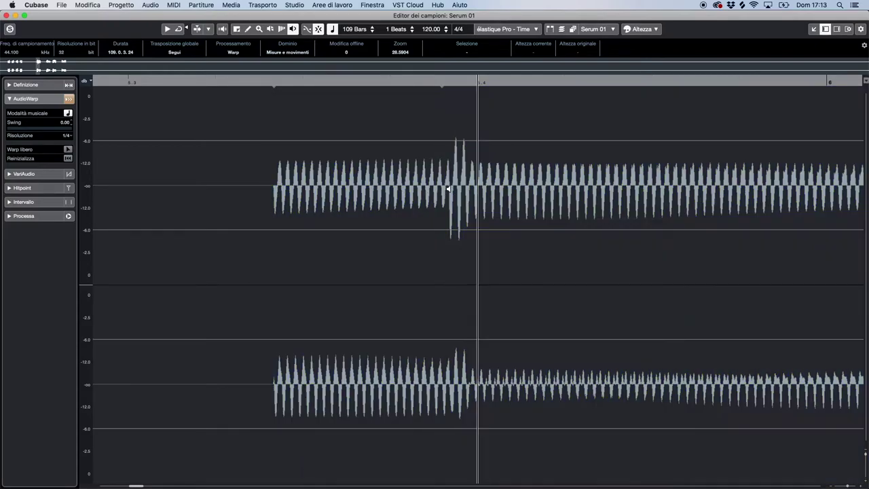
pyautogui.click(450, 192)
pyautogui.click(449, 192)
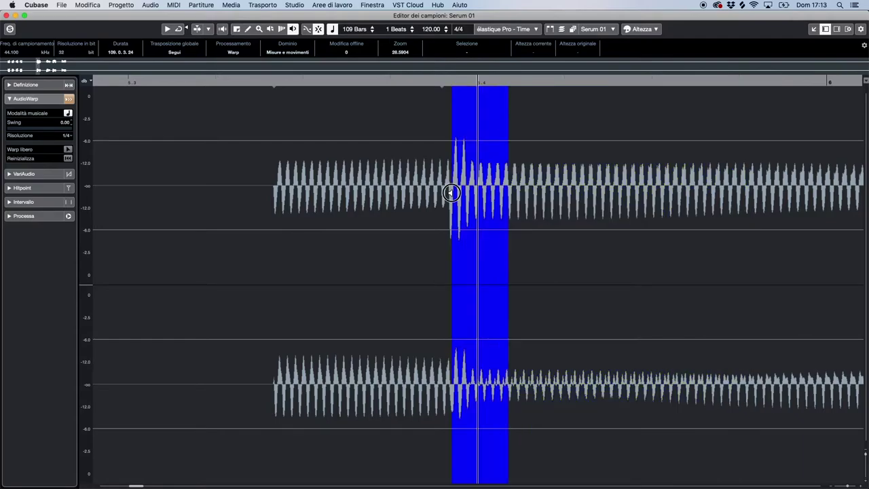
# - Reactivate Free Warp and add a warp marker at the second note's start, just before beat 5.4
pyautogui.press('g')
pyautogui.press('g')
pyautogui.press('g')
pyautogui.press('g')
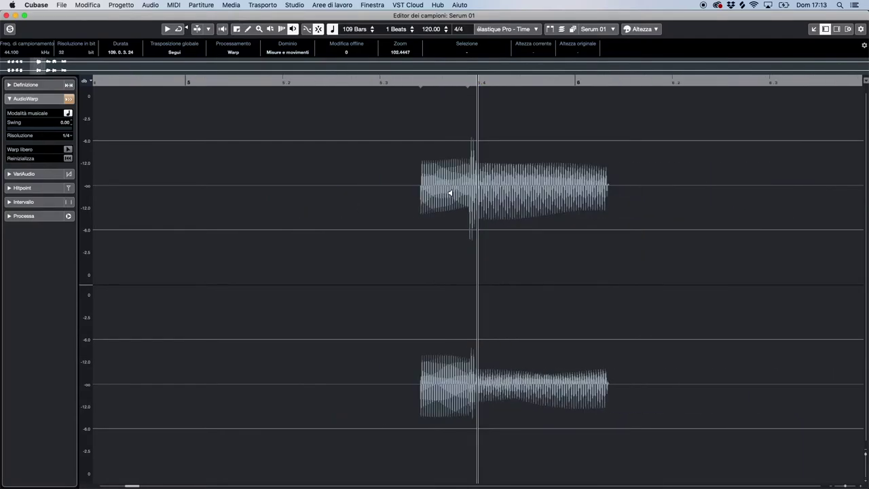
pyautogui.press('h')
pyautogui.press('h')
pyautogui.press('h')
pyautogui.press('h')
pyautogui.press('h')
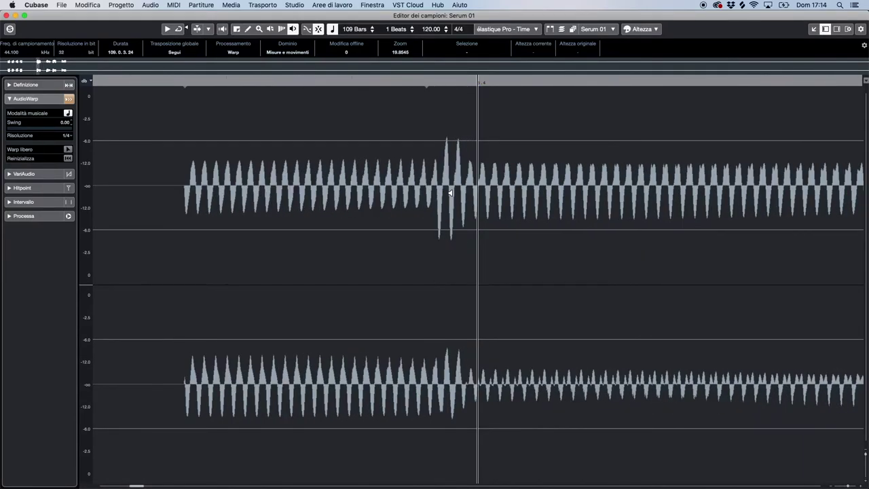
pyautogui.click(67, 149)
pyautogui.click(437, 195)
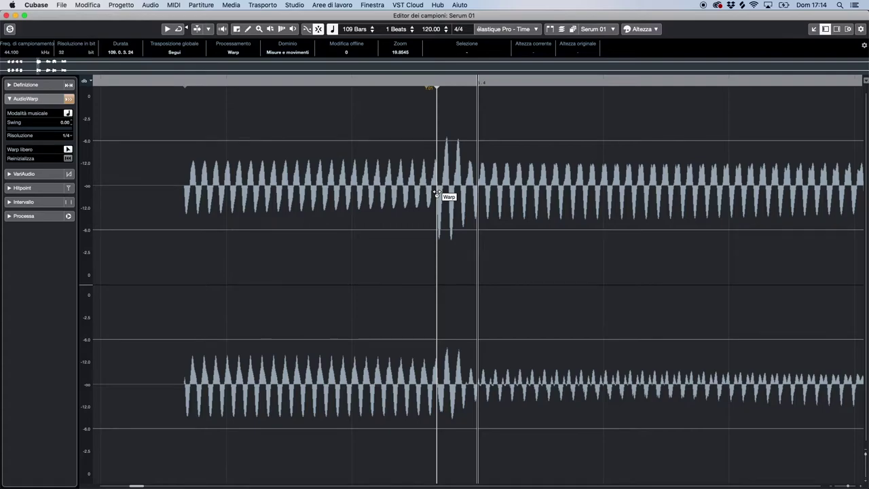
# - Warp the second note's start to bar 6 and the short first note's start to 5.4.3
pyautogui.press('g')
pyautogui.press('g')
pyautogui.press('g')
pyautogui.press('g')
pyautogui.moveTo(462, 202); pyautogui.dragTo(646, 204)
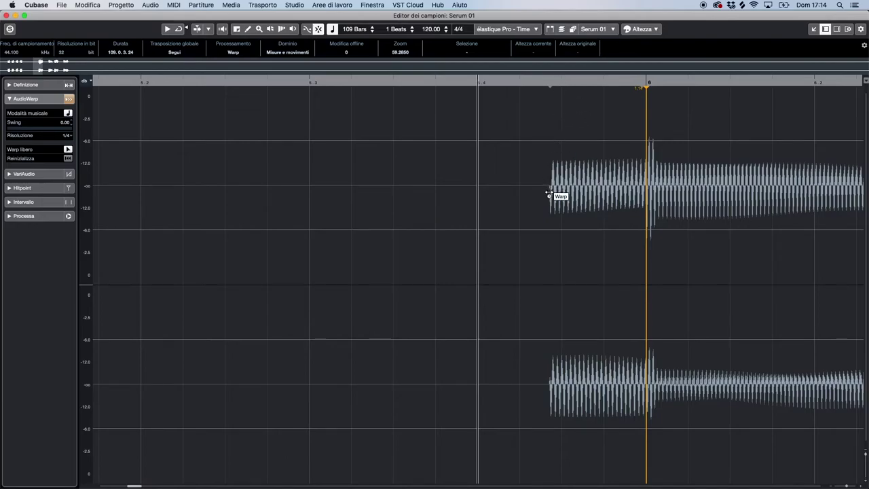
pyautogui.moveTo(549, 194); pyautogui.dragTo(560, 192)
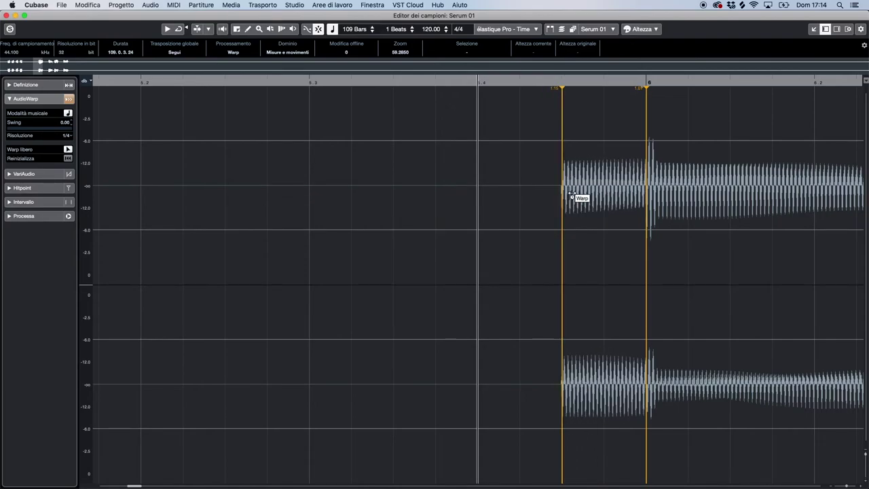
# - Play the warped pair at bar 6 from beat 5.3
pyautogui.press('g')
pyautogui.press('g')
pyautogui.press('g')
pyautogui.click(380, 82)
pyautogui.press('space')
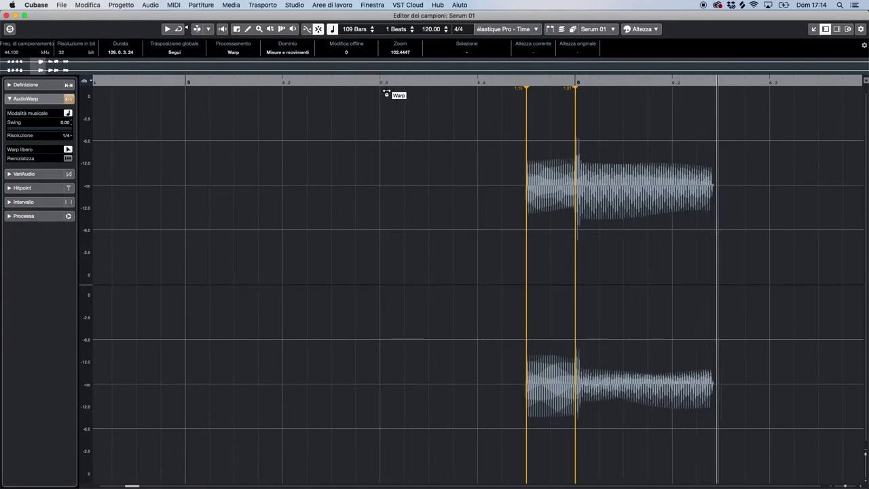
pyautogui.press('g')
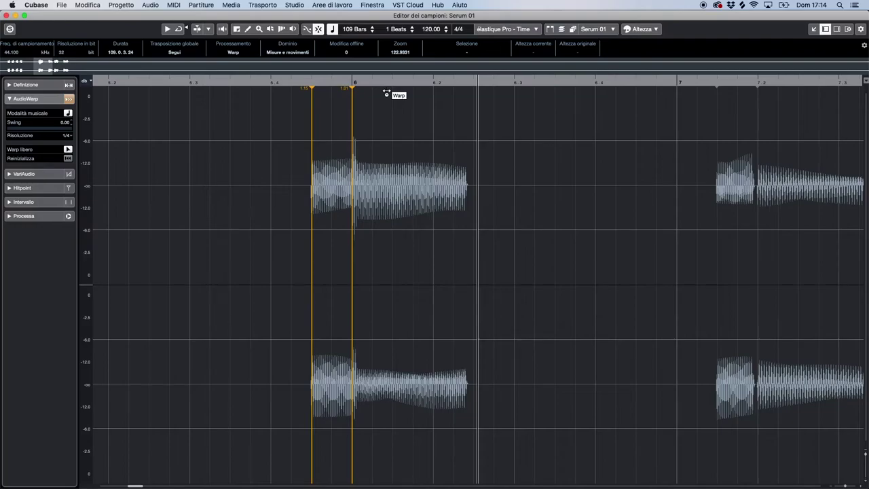
# - Add a warp marker at bar 7 and correct its position so the next pair's longer second note starts there
pyautogui.click(677, 83)
pyautogui.press('h')
pyautogui.press('h')
pyautogui.press('h')
pyautogui.press('h')
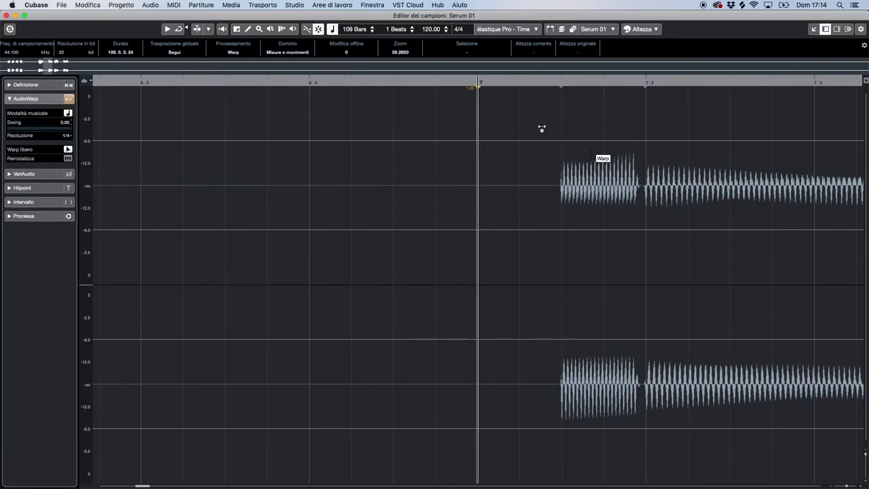
pyautogui.moveTo(479, 87); pyautogui.dragTo(642, 104)
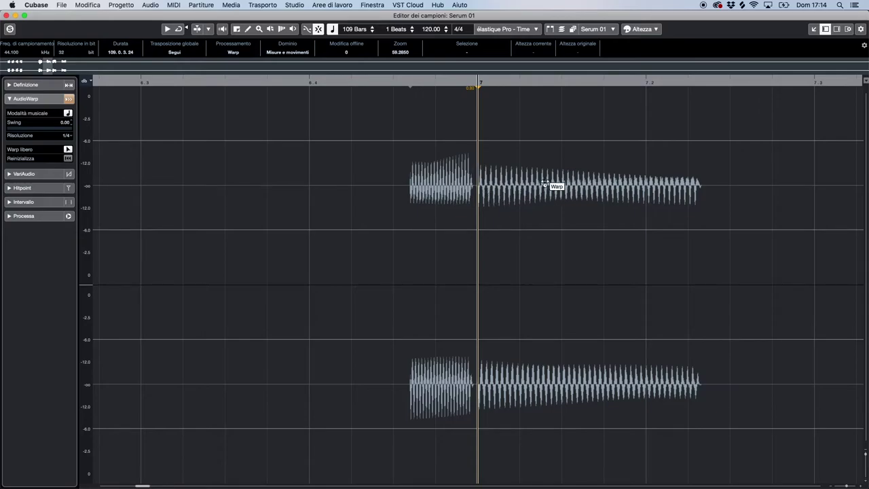
# - Add a warp marker at the short note's start before bar 7, audition it at 6.4.3, and place it on 6.4.4
pyautogui.moveTo(411, 189); pyautogui.dragTo(437, 187)
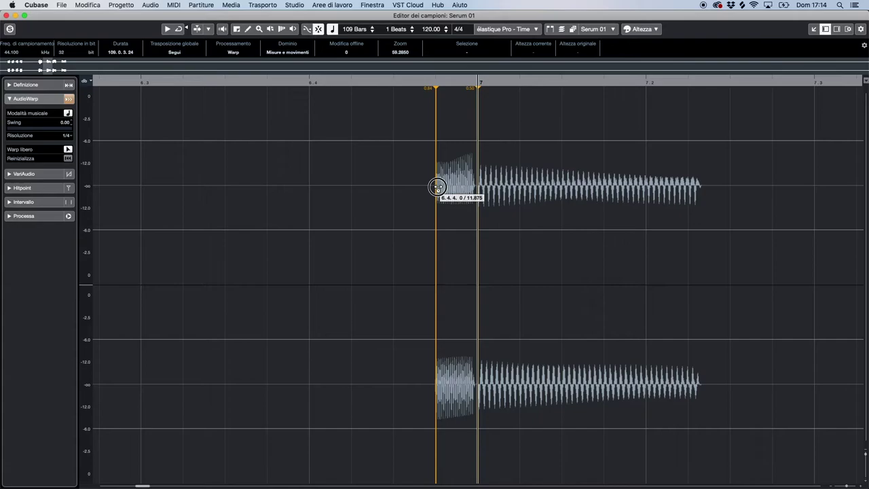
pyautogui.moveTo(437, 188); pyautogui.dragTo(394, 183)
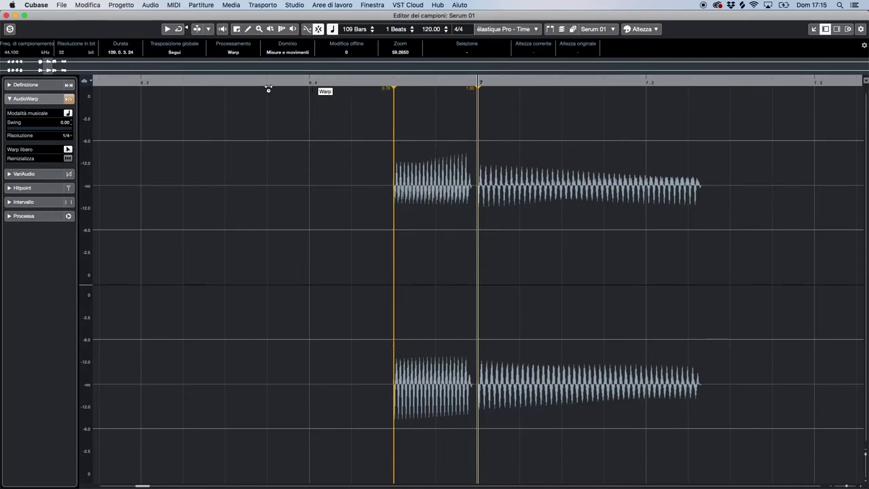
pyautogui.click(166, 83)
pyautogui.press('space')
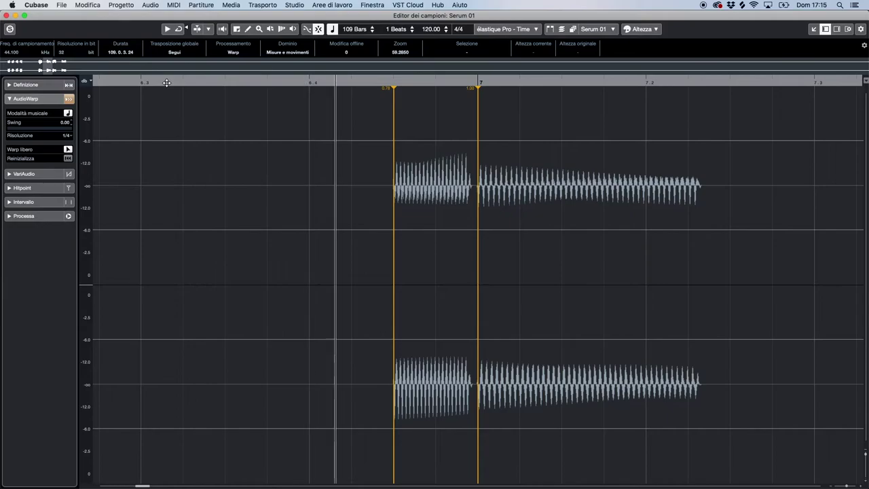
pyautogui.press('space')
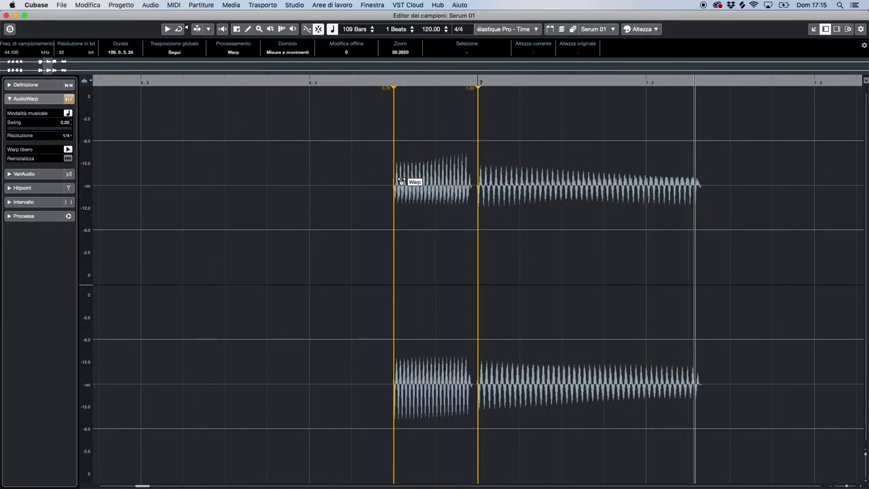
pyautogui.moveTo(395, 189)
pyautogui.mouseDown()
pyautogui.moveTo(468, 188)
pyautogui.moveTo(196, 194)
pyautogui.moveTo(438, 188)
pyautogui.moveTo(394, 196)
pyautogui.moveTo(435, 202)
pyautogui.mouseUp()
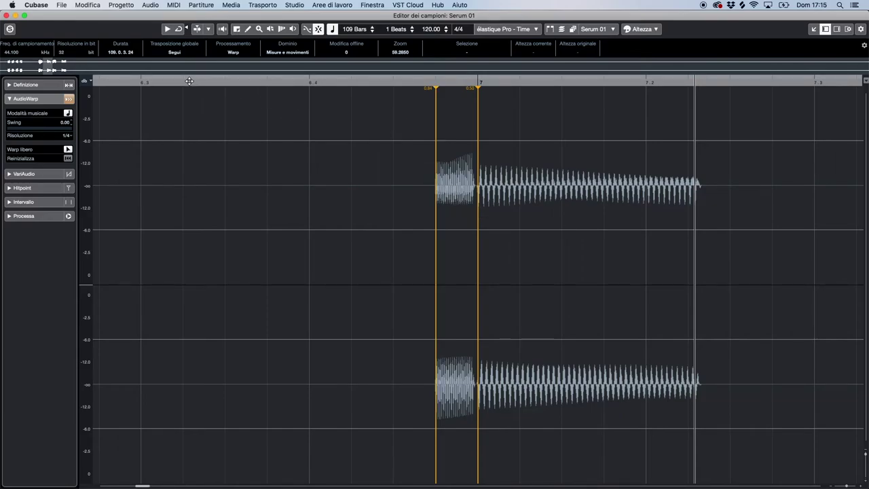
# - Try the short note's start marker on beat 6.4 and just before bar 7, play each version, and return it to 6.4.4
pyautogui.moveTo(436, 186); pyautogui.dragTo(303, 182)
pyautogui.click(118, 80)
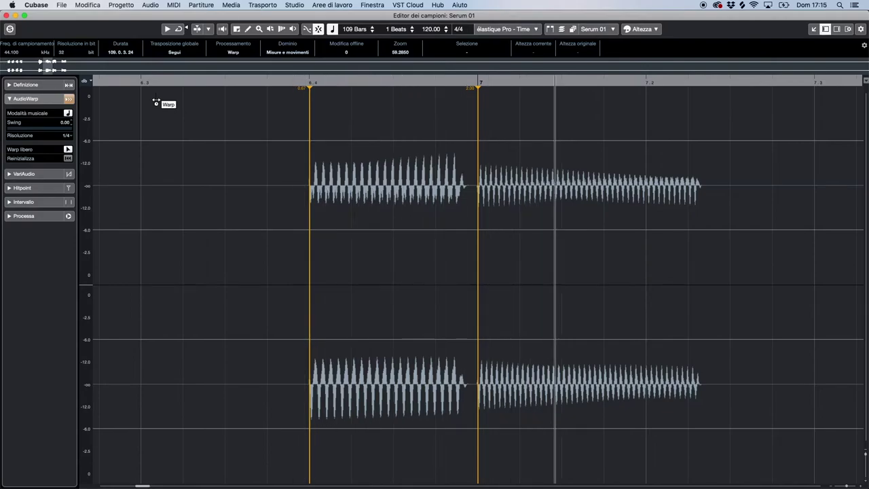
pyautogui.moveTo(308, 191); pyautogui.dragTo(461, 192)
pyautogui.click(126, 81)
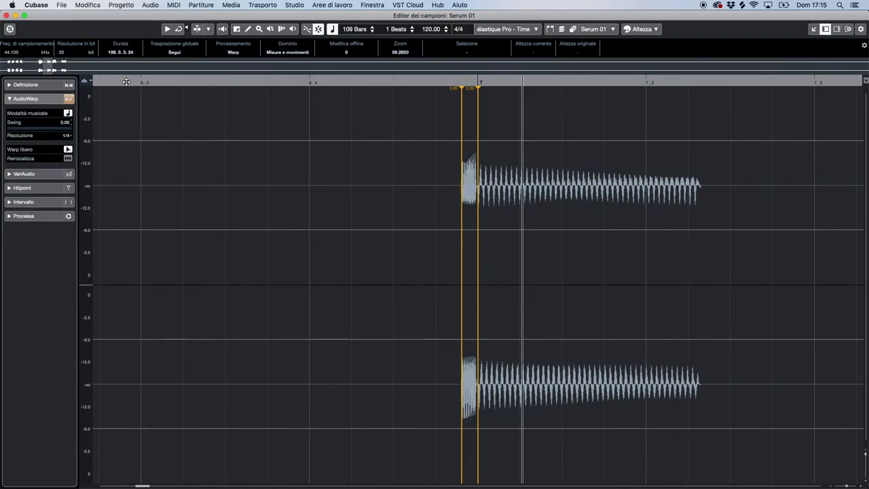
pyautogui.moveTo(462, 195); pyautogui.dragTo(435, 194)
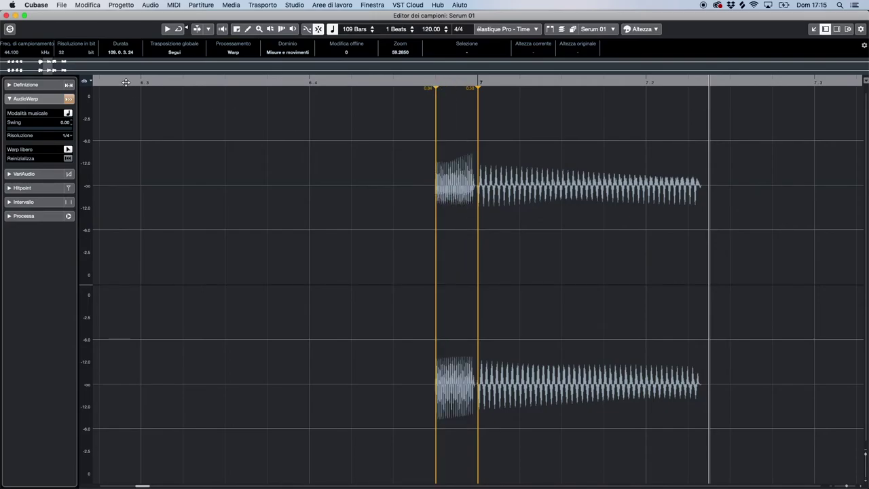
# - Play both warped note pairs at bars 6 and 7 in sequence, starting from before beat 5.3
pyautogui.press('g')
pyautogui.press('g')
pyautogui.press('g')
pyautogui.press('g')
pyautogui.press('g')
pyautogui.press('g')
pyautogui.press('g')
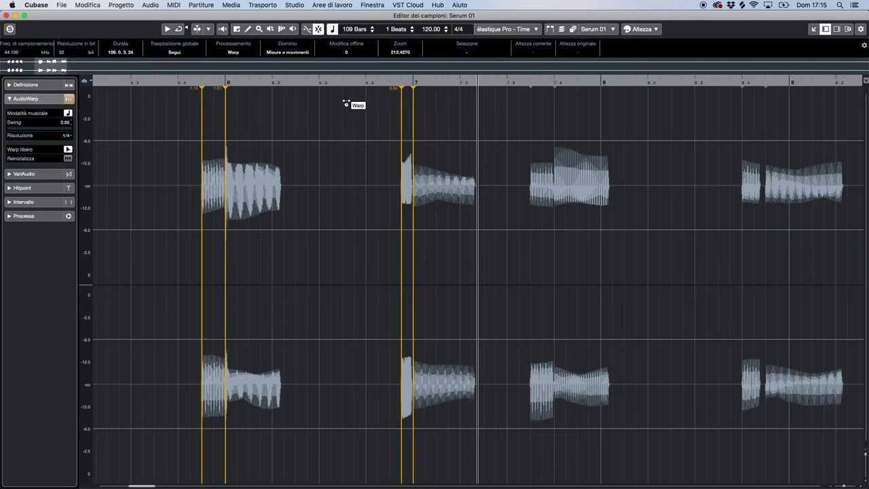
pyautogui.press('g')
pyautogui.press('g')
pyautogui.press('g')
pyautogui.click(265, 81)
pyautogui.press('space')
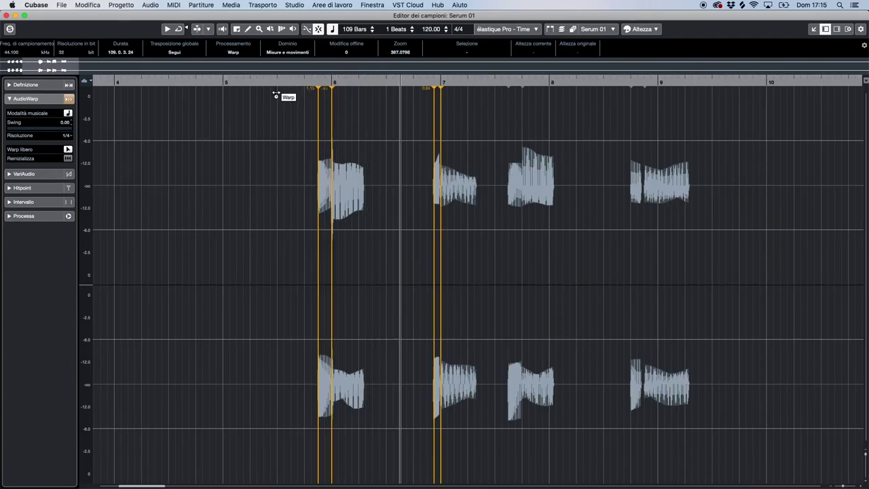
pyautogui.press('space')
# - Examine the note pair around beat 7.4 to compare its note starts with the grid
pyautogui.press('h')
pyautogui.press('h')
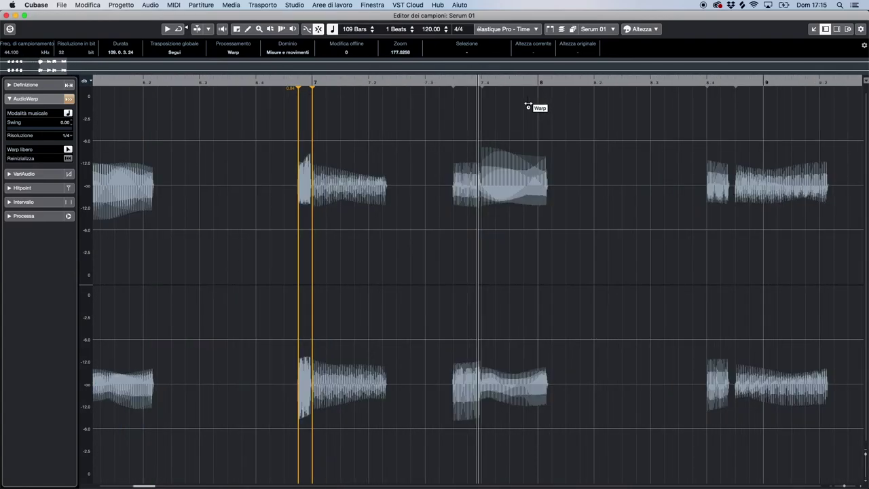
pyautogui.press('h')
pyautogui.press('h')
pyautogui.press('h')
pyautogui.press('h')
pyautogui.press('h')
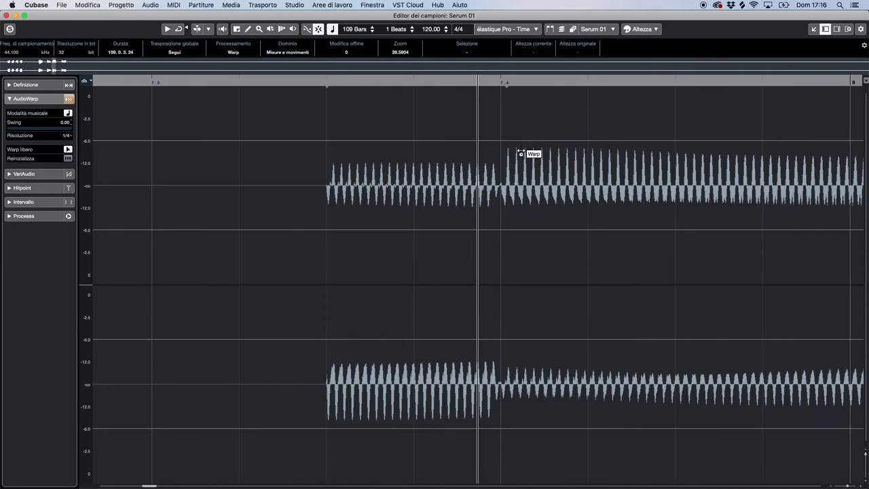
pyautogui.press('g')
pyautogui.press('g')
pyautogui.press('g')
pyautogui.press('g')
pyautogui.press('g')
pyautogui.press('g')
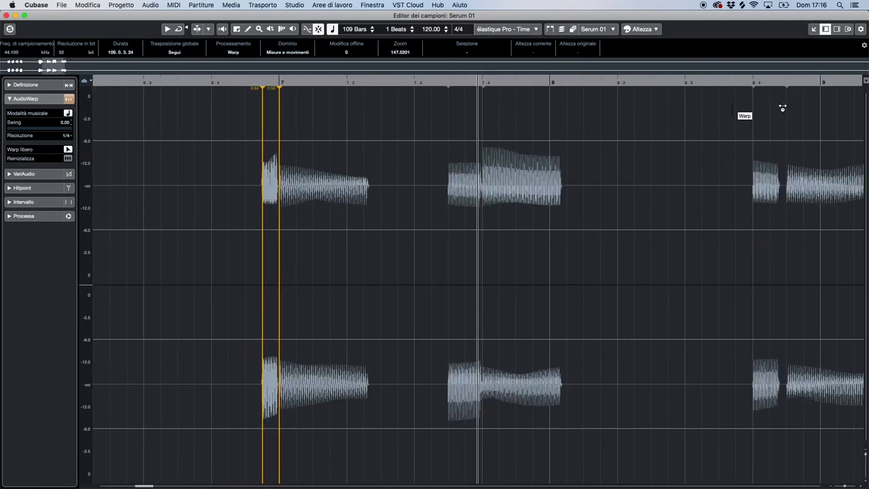
# - Undo the trial warp near bar 9, and correct a warp marker on bar 9 so the pair's second note starts there
pyautogui.press('h')
pyautogui.press('h')
pyautogui.press('h')
pyautogui.press('h')
pyautogui.press('h')
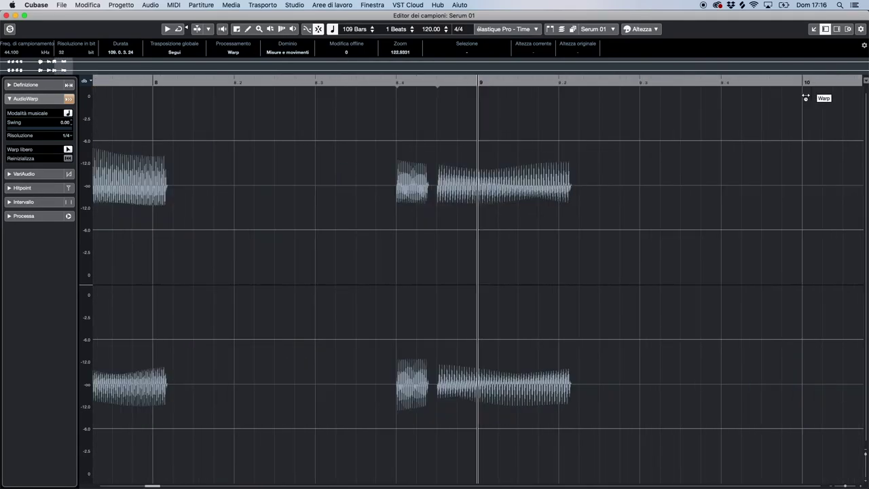
pyautogui.moveTo(333, 195); pyautogui.dragTo(480, 205)
pyautogui.press('super+z')
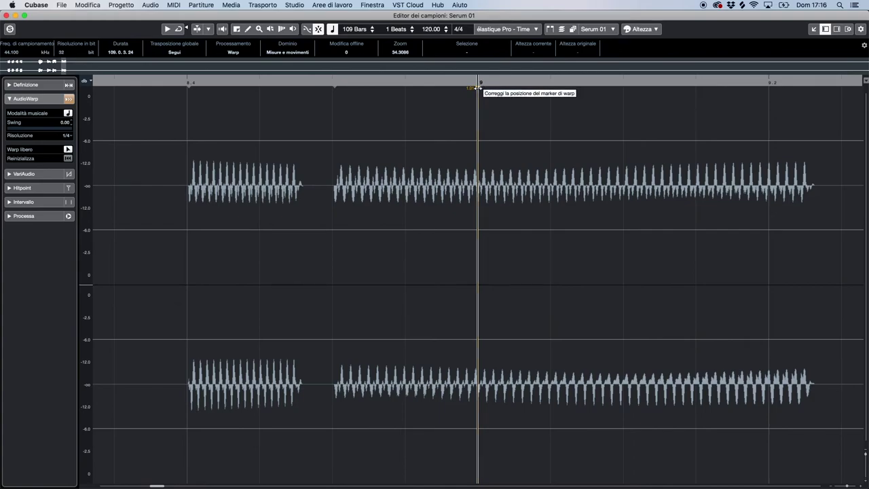
pyautogui.moveTo(475, 86); pyautogui.dragTo(337, 89)
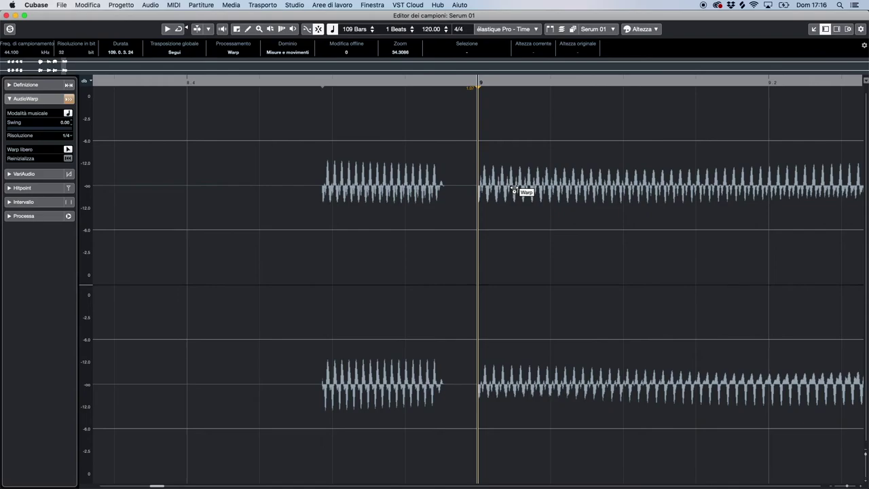
# - Delete the warp marker on bar 7, warp that pair's second note to start on bar 7 again, and shorten its end to beat 7.2
pyautogui.press('g')
pyautogui.press('g')
pyautogui.press('g')
pyautogui.press('g')
pyautogui.press('g')
pyautogui.press('g')
pyautogui.press('g')
pyautogui.press('g')
pyautogui.press('g')
pyautogui.press('g')
pyautogui.press('g')
pyautogui.press('g')
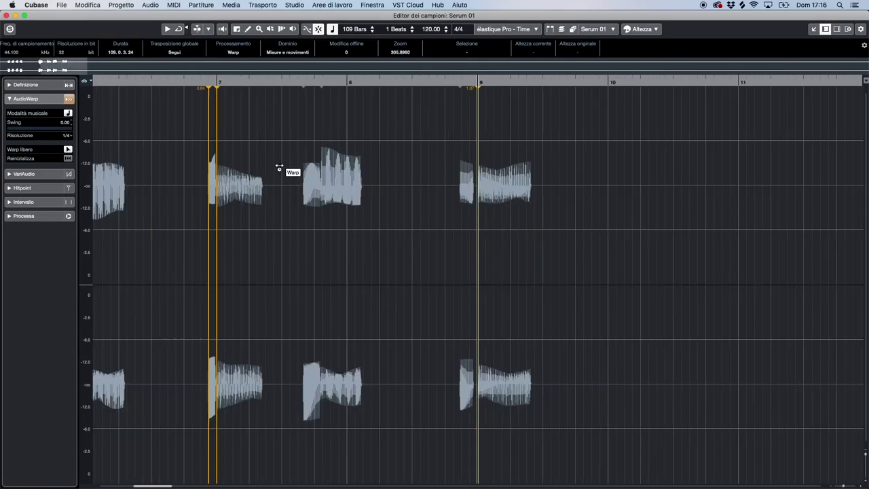
pyautogui.press('g')
pyautogui.click(262, 84)
pyautogui.press('h')
pyautogui.press('h')
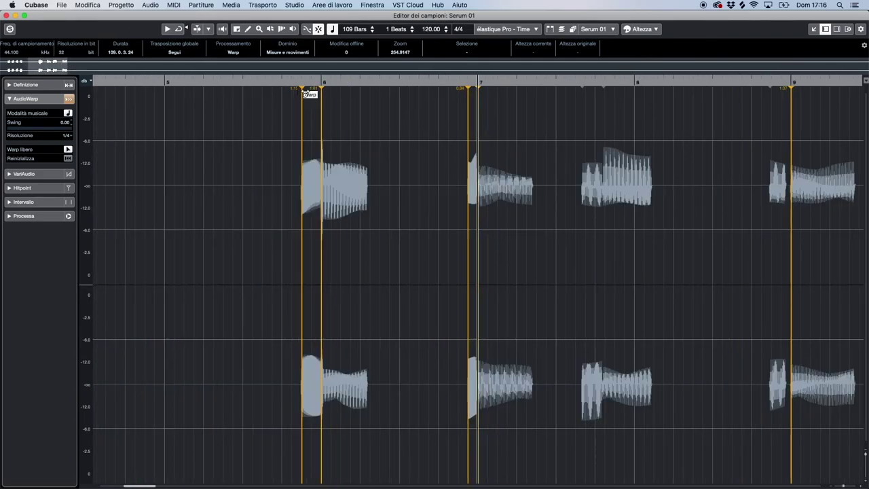
pyautogui.press('h')
pyautogui.press('h')
pyautogui.press('h')
pyautogui.press('h')
pyautogui.press('h')
pyautogui.press('h')
pyautogui.press('h')
pyautogui.press('h')
pyautogui.press('h')
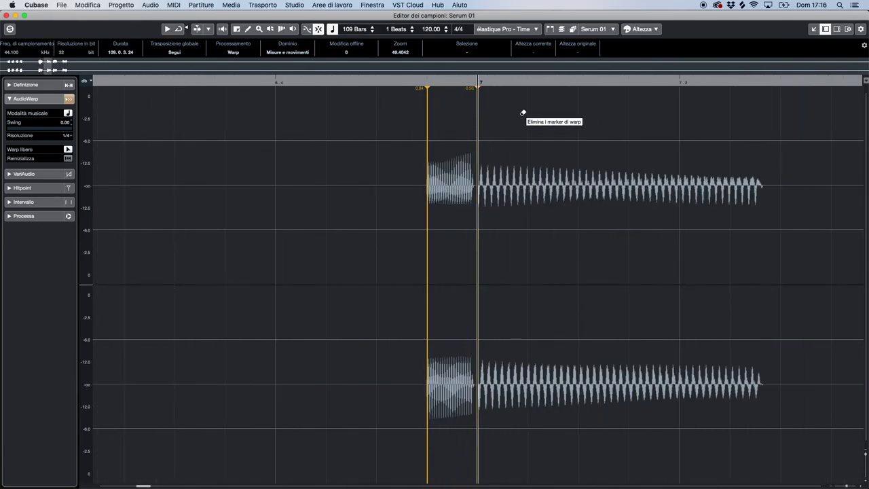
pyautogui.keyDown('shift'); pyautogui.click(479, 122); pyautogui.keyUp('shift')
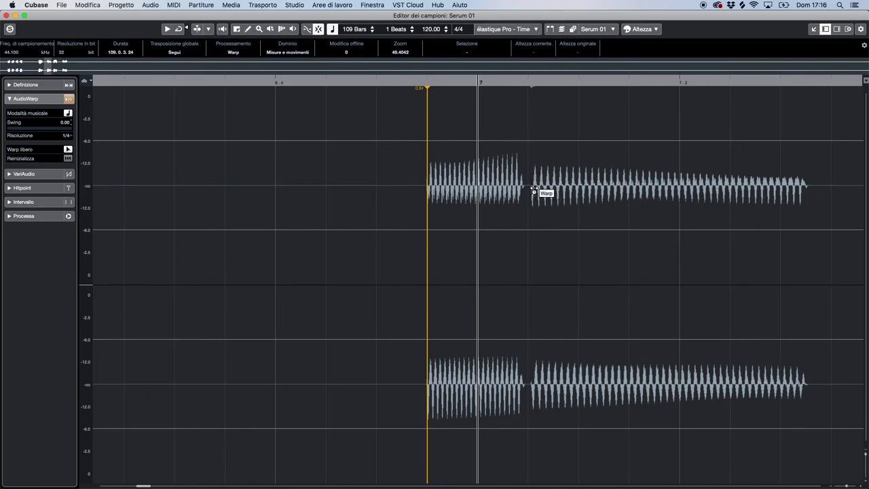
pyautogui.moveTo(534, 191); pyautogui.dragTo(474, 197)
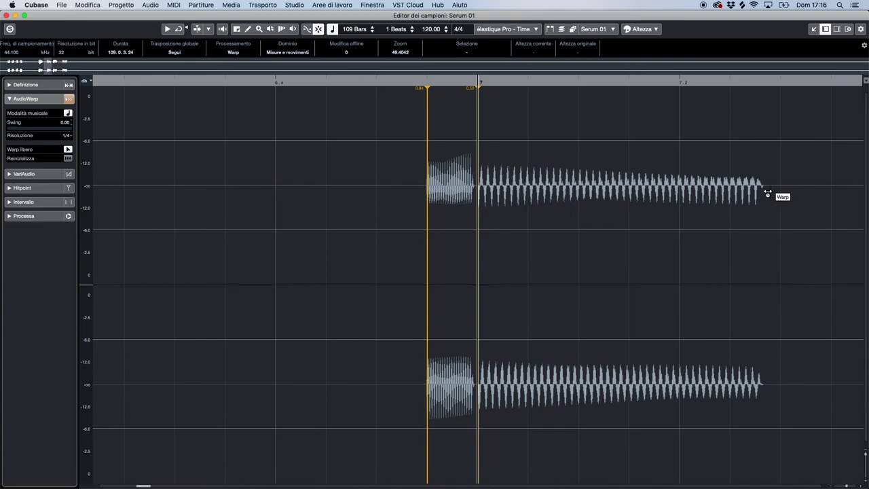
pyautogui.moveTo(763, 193); pyautogui.dragTo(682, 195)
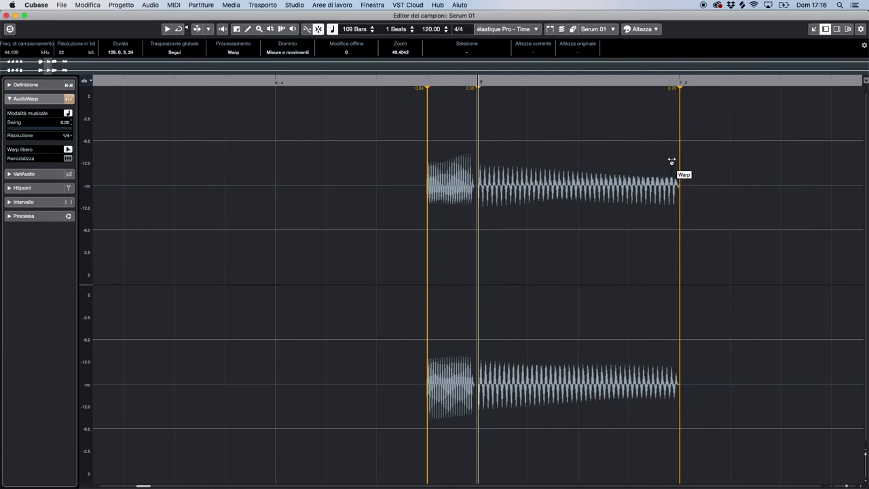